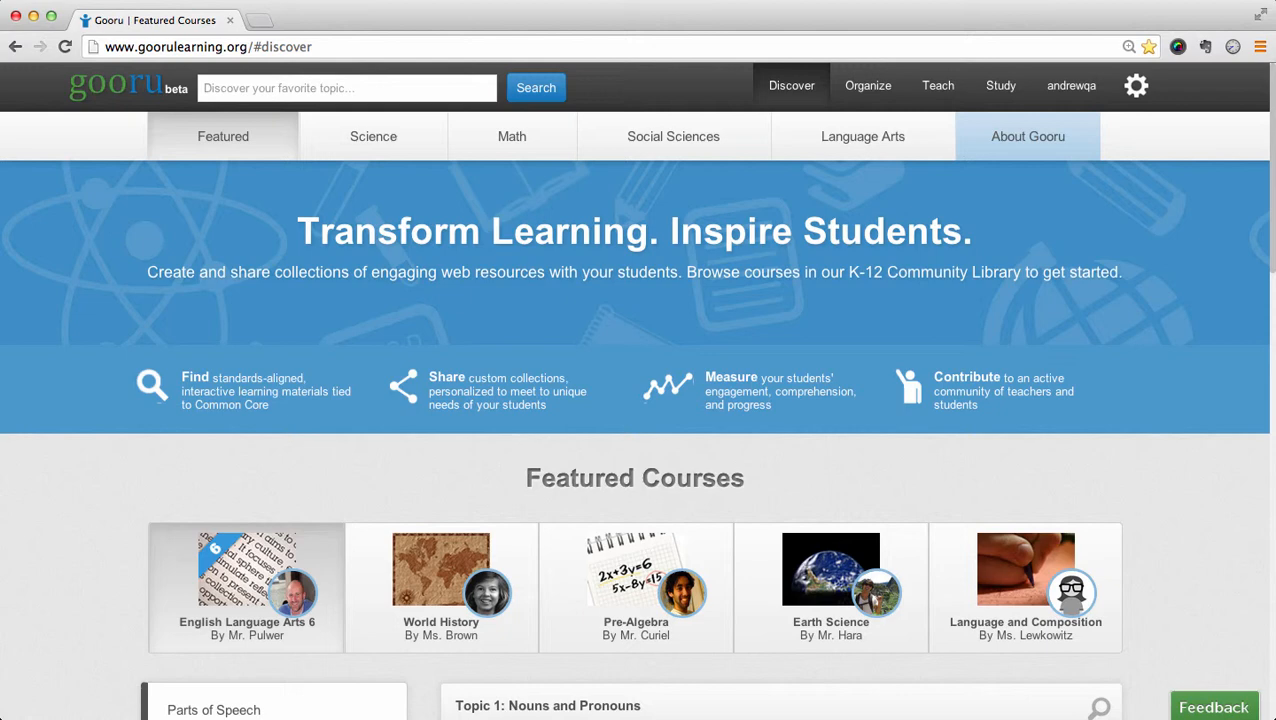
Open the Symbiosis collection from the featured Earth Science course's Ecology unit and start studying it.
{"action": "left_click", "coordinate": [901, 630]}
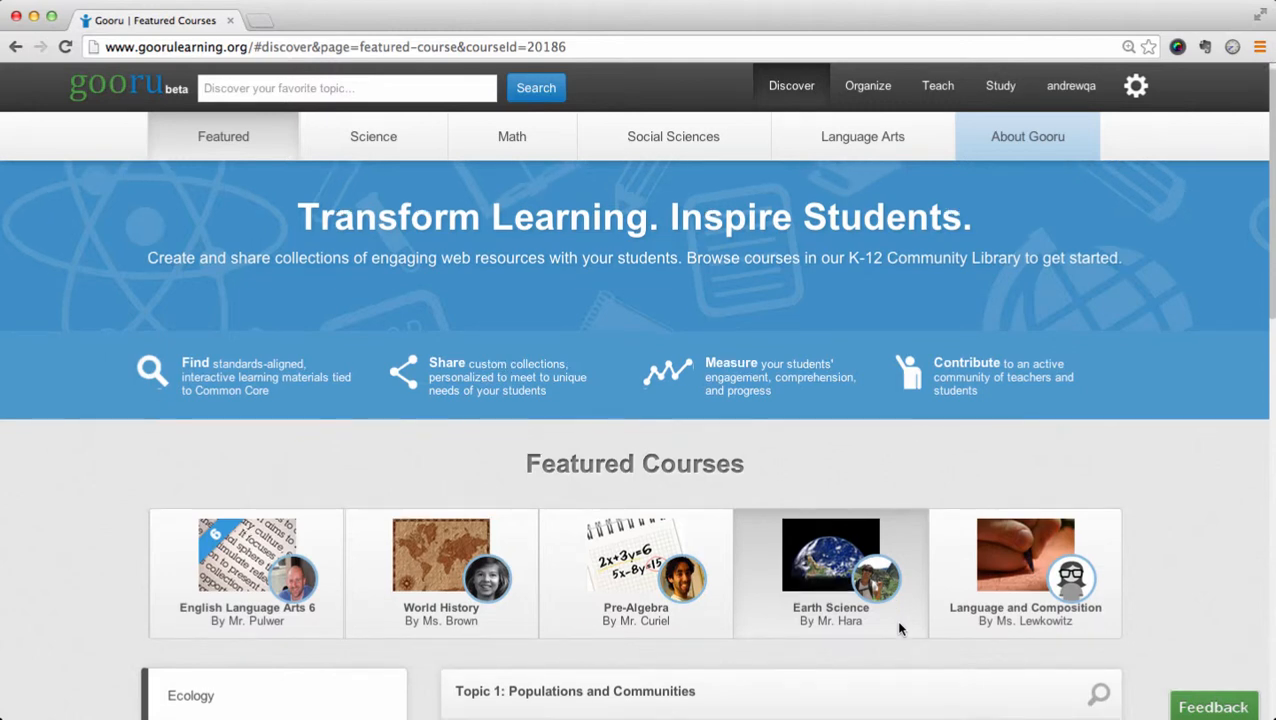
{"action": "scroll", "coordinate": [898, 628], "scroll_direction": "down", "scroll_amount": 3}
{"action": "scroll", "coordinate": [898, 628], "scroll_direction": "down", "scroll_amount": 2}
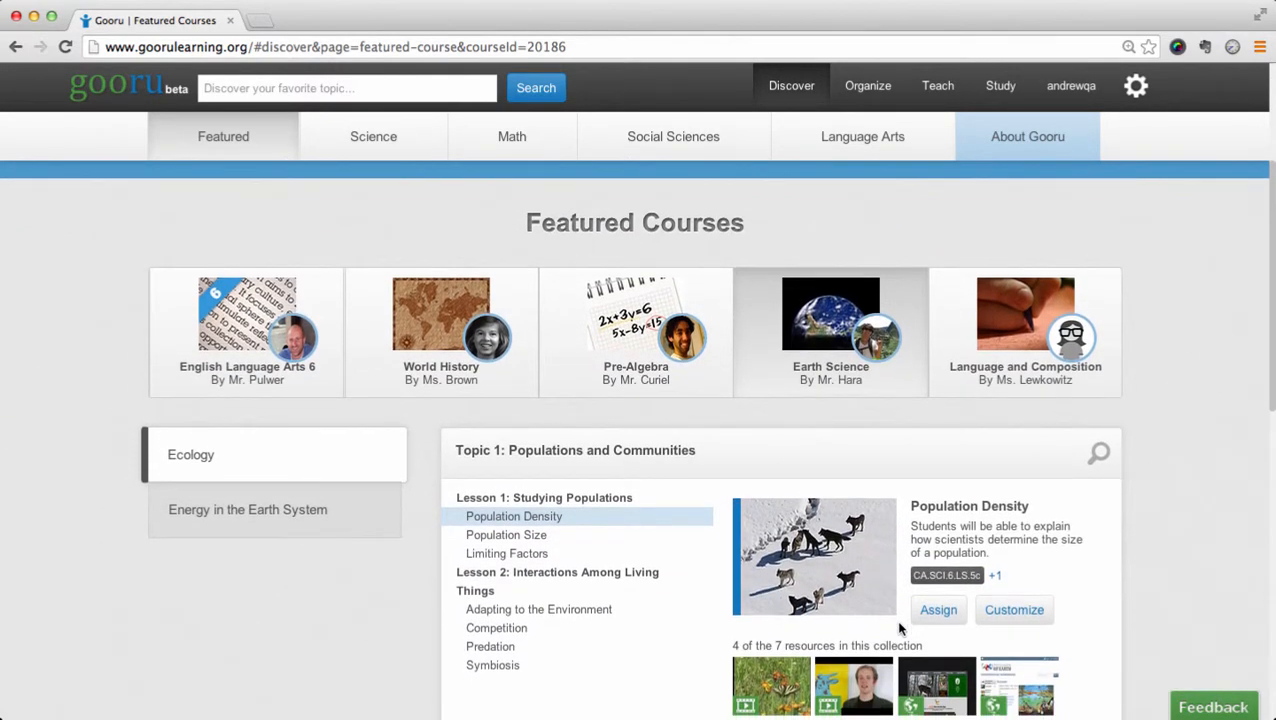
{"action": "scroll", "coordinate": [898, 628], "scroll_direction": "down", "scroll_amount": 1}
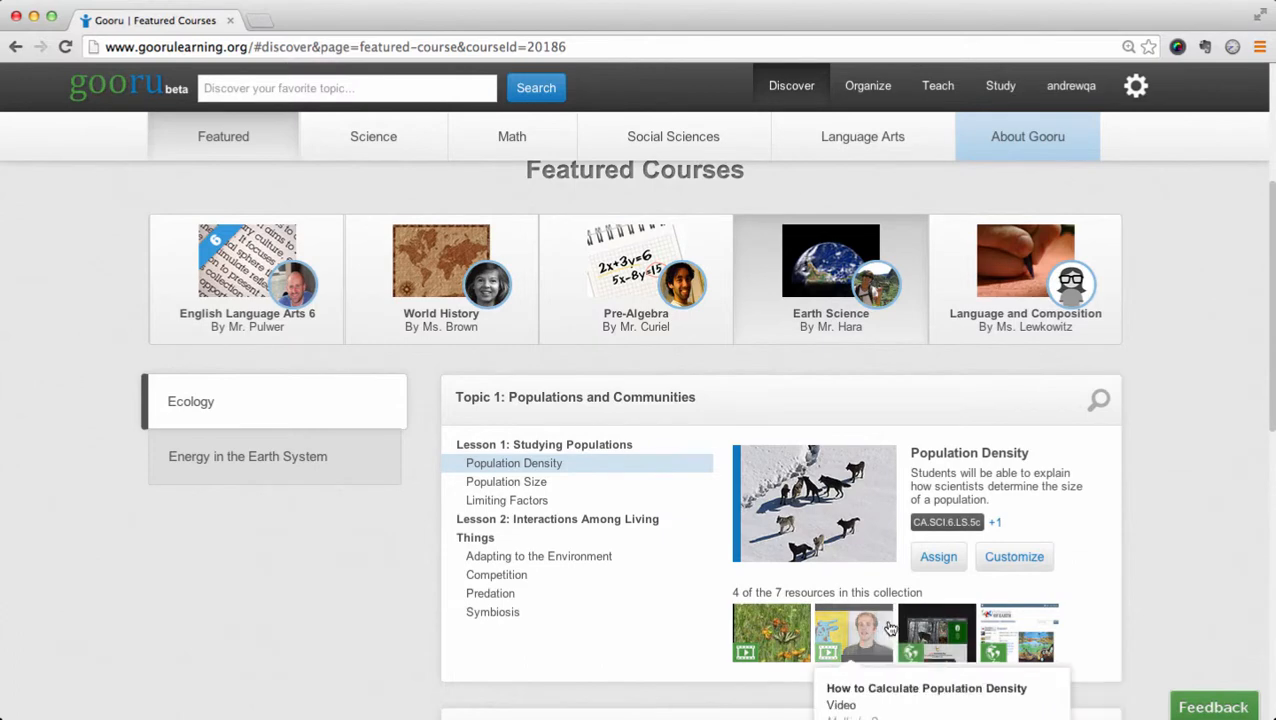
{"action": "left_click", "coordinate": [578, 614]}
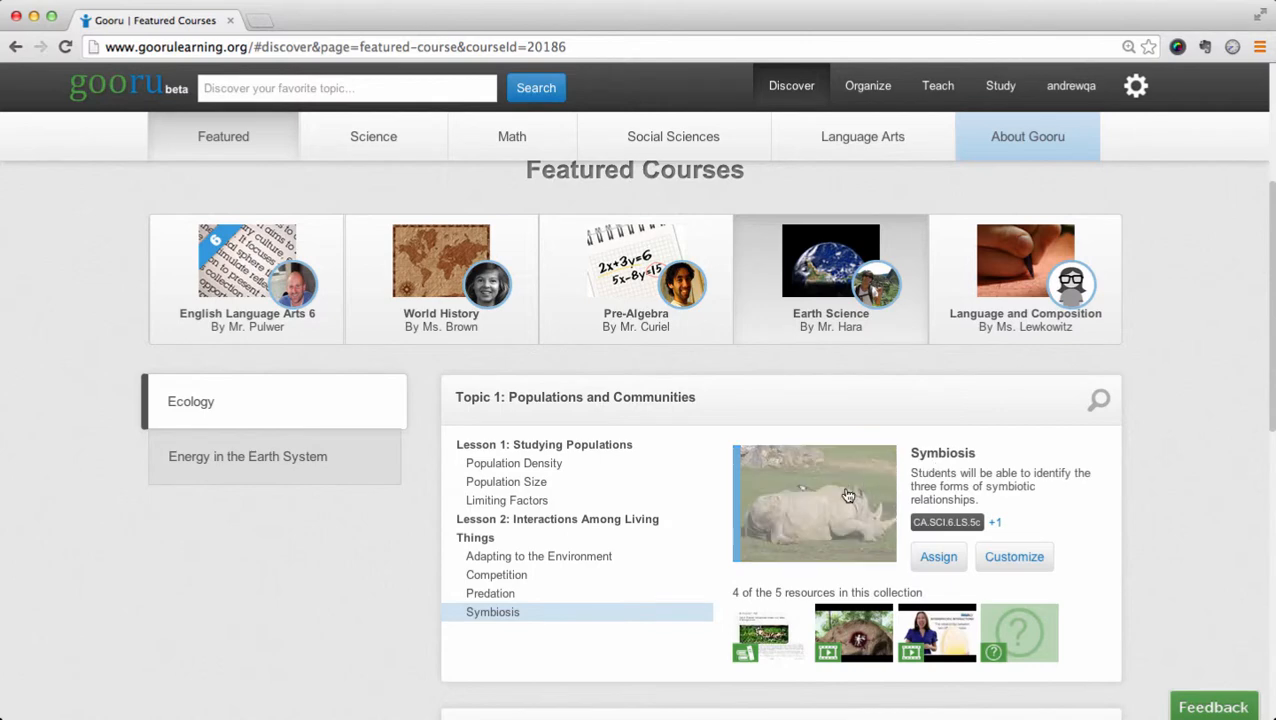
{"action": "left_click", "coordinate": [847, 496]}
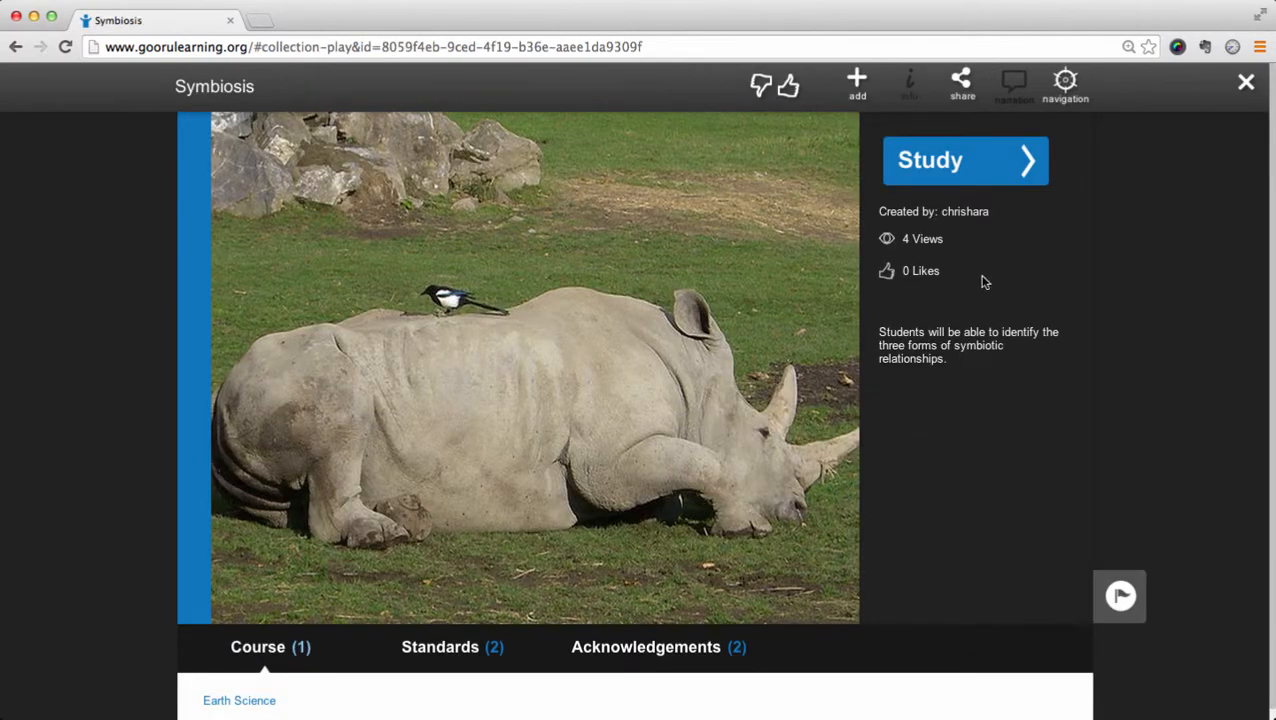
{"action": "left_click", "coordinate": [990, 170]}
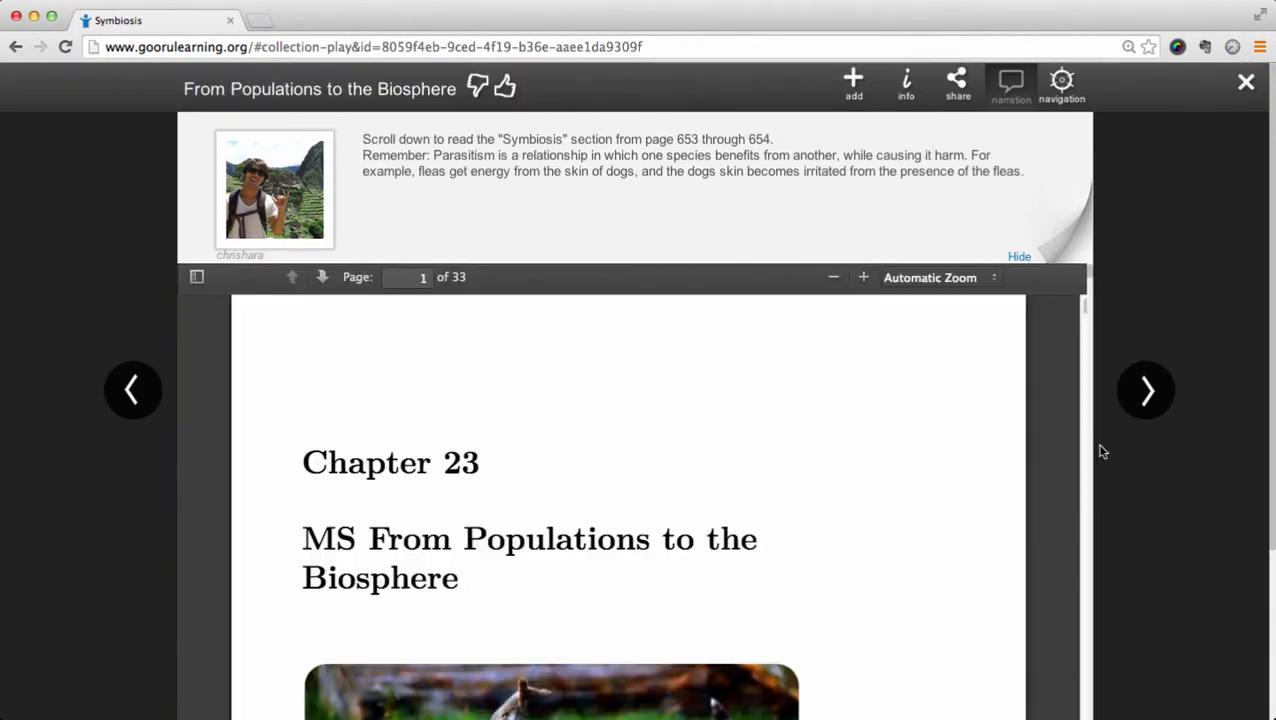
Go to the collection's question on one species being harmed, check the answer "parasitism", and show the explanation.
{"action": "left_click", "coordinate": [1140, 418]}
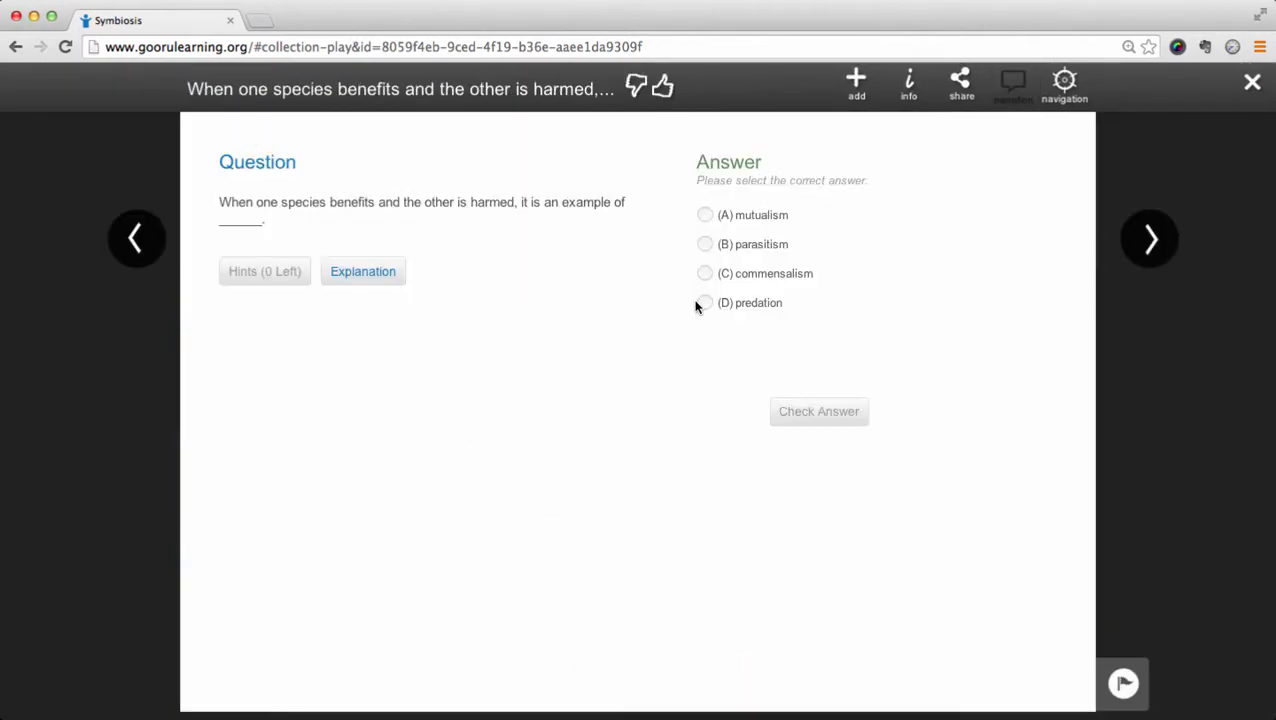
{"action": "left_click", "coordinate": [706, 245]}
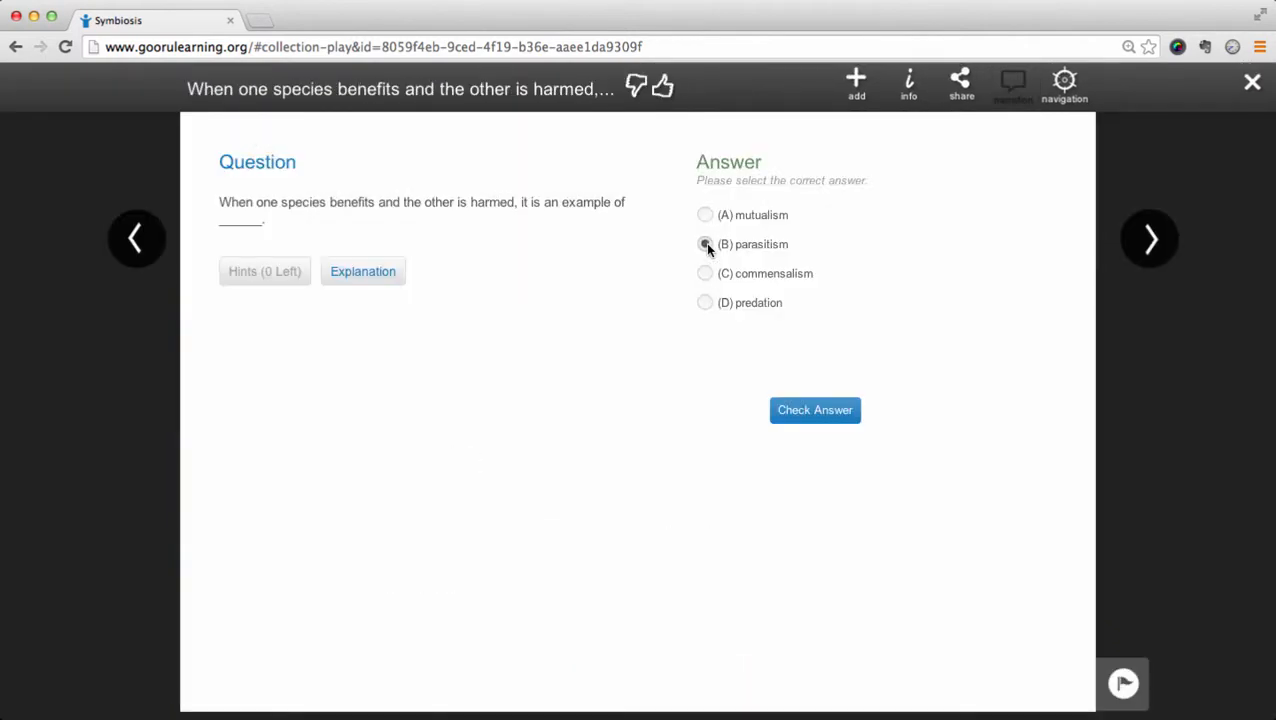
{"action": "left_click", "coordinate": [800, 412]}
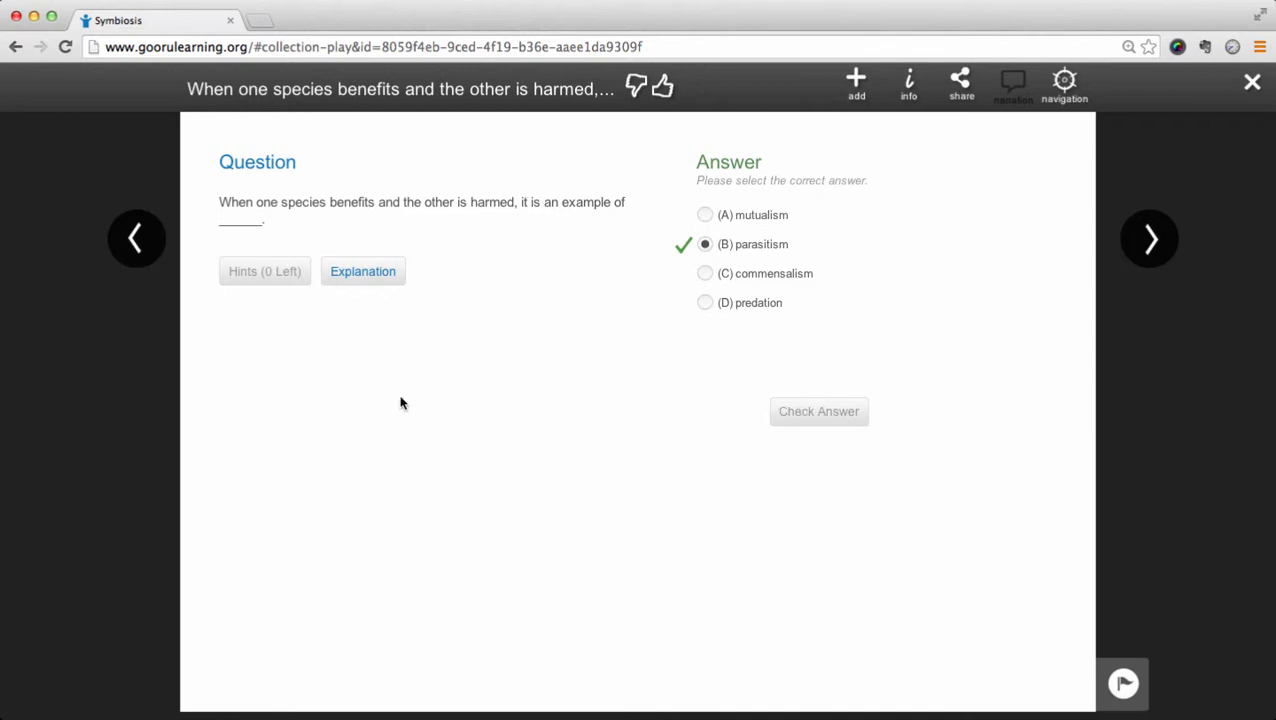
{"action": "left_click", "coordinate": [361, 275]}
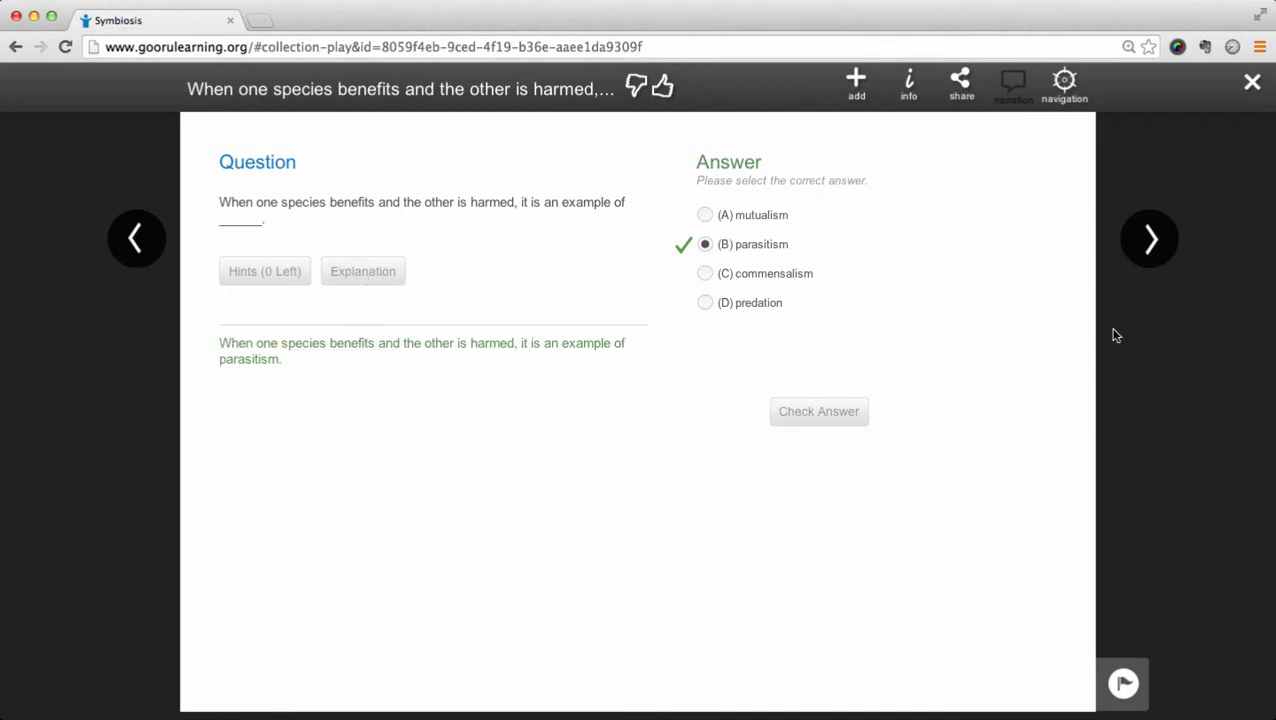
Advance to the Symbiosis collection's end-of-collection summary, and close the collection.
{"action": "left_click", "coordinate": [1150, 254]}
{"action": "left_click", "coordinate": [1150, 240]}
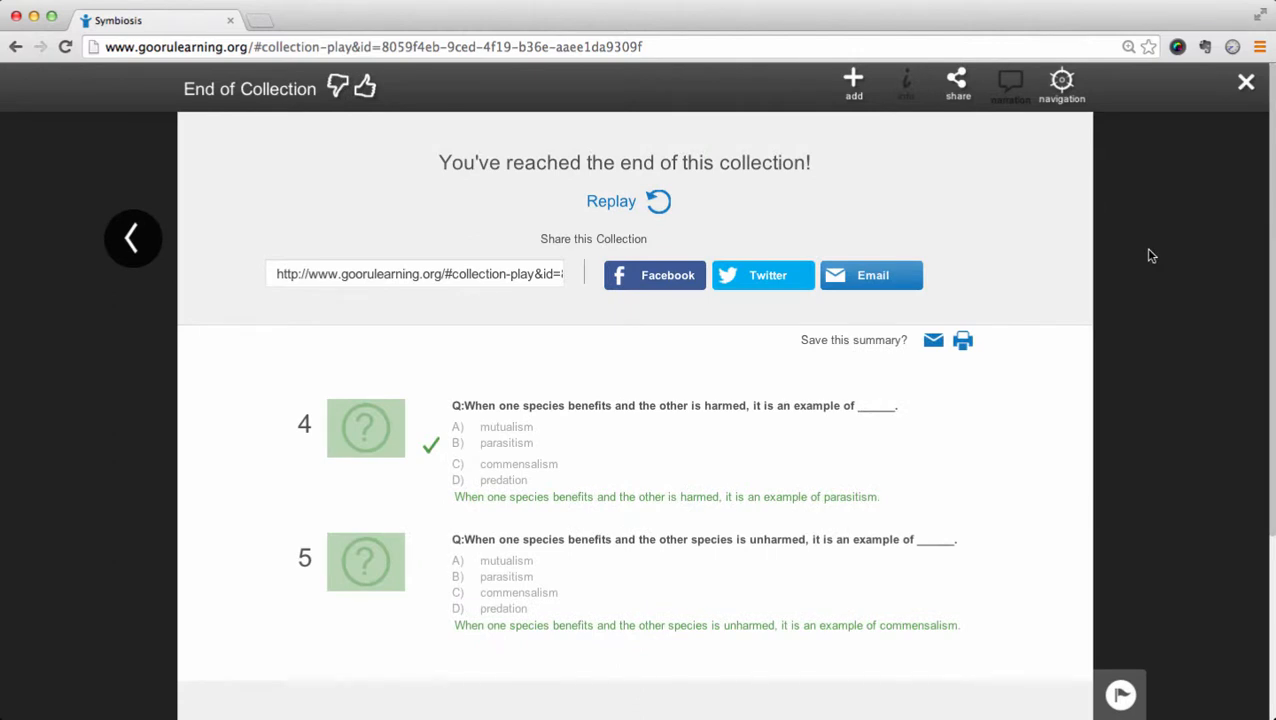
{"action": "left_click", "coordinate": [1246, 83]}
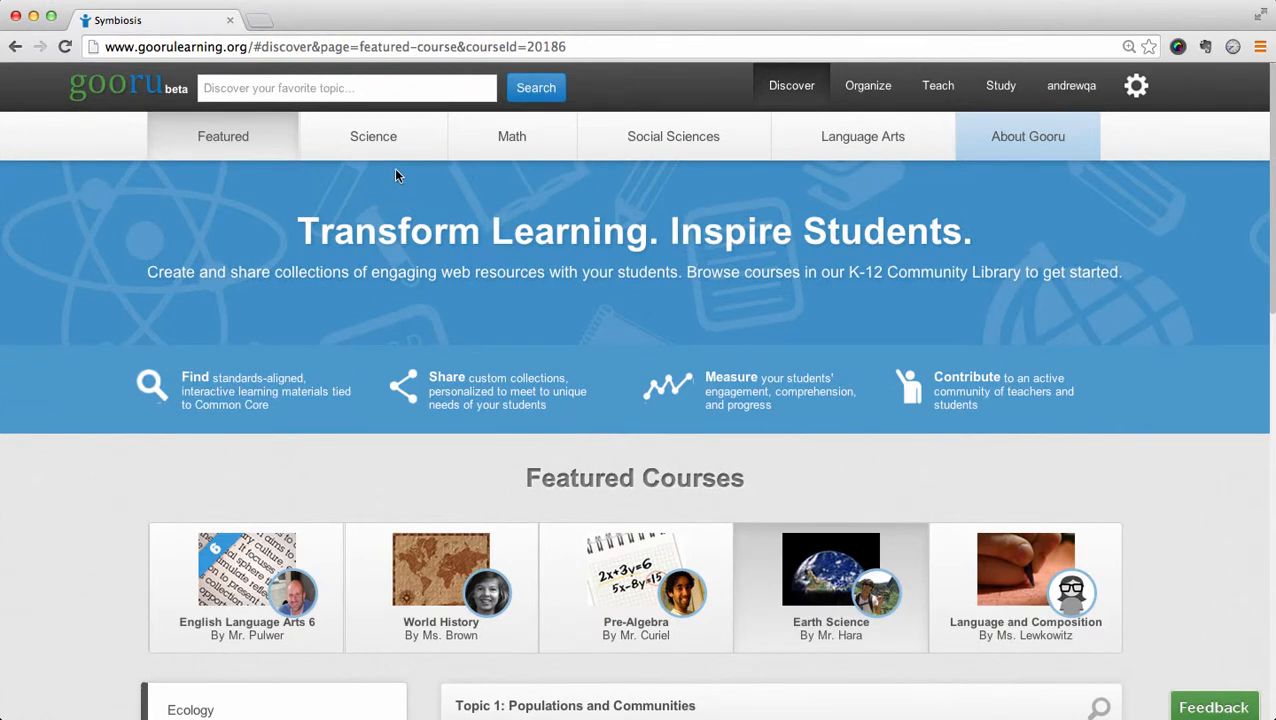
Look through the course lists offered for Science, Math, Social Sciences and Language Arts.
{"action": "left_click", "coordinate": [386, 140]}
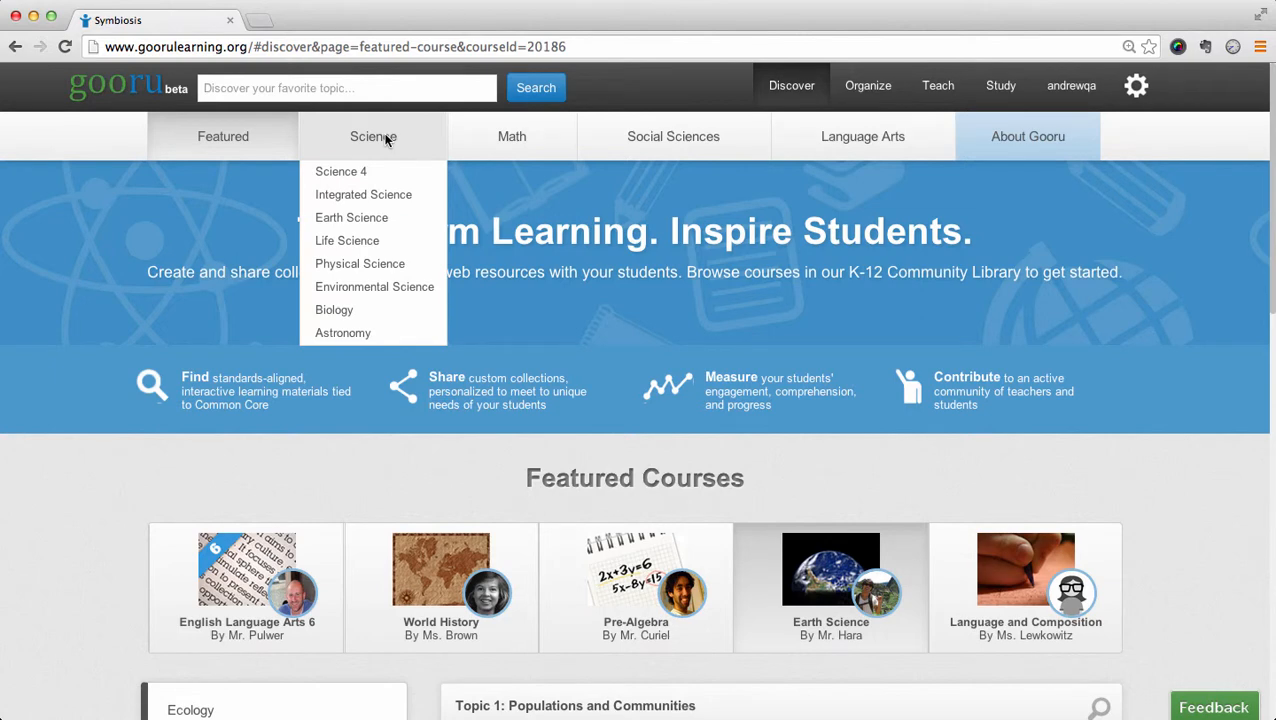
{"action": "left_click", "coordinate": [492, 147]}
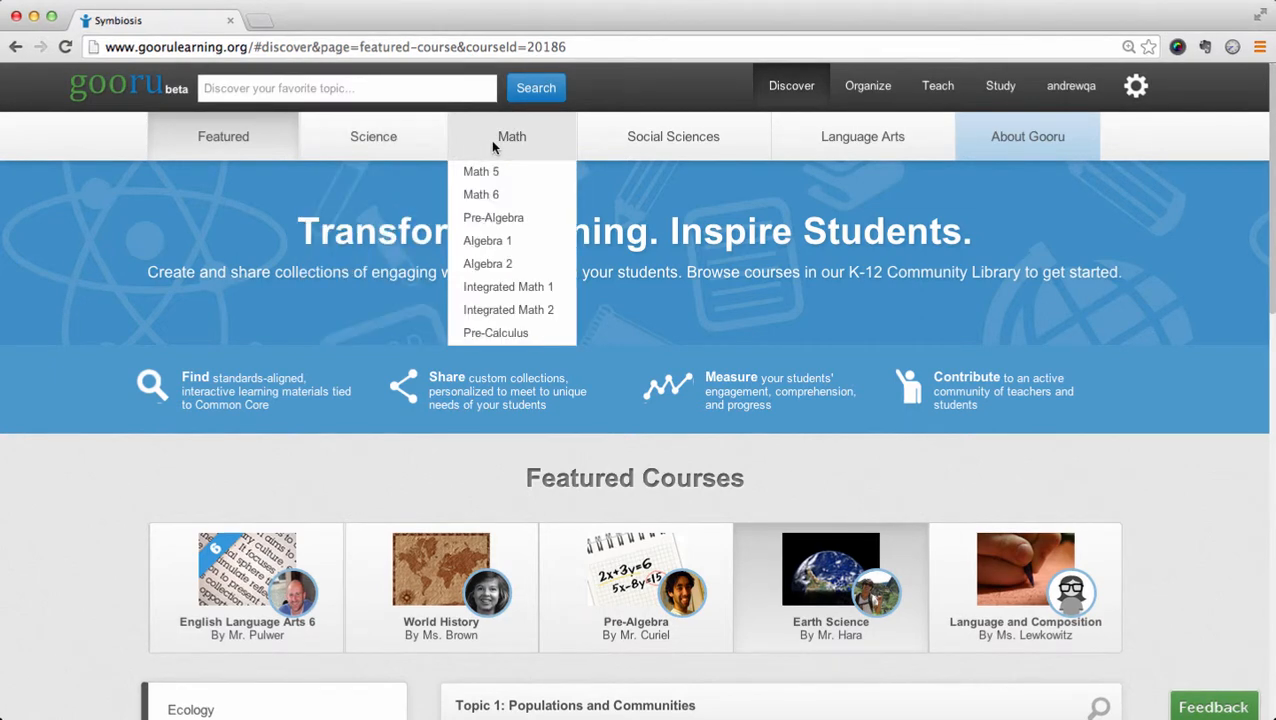
{"action": "mouse_move", "coordinate": [580, 144]}
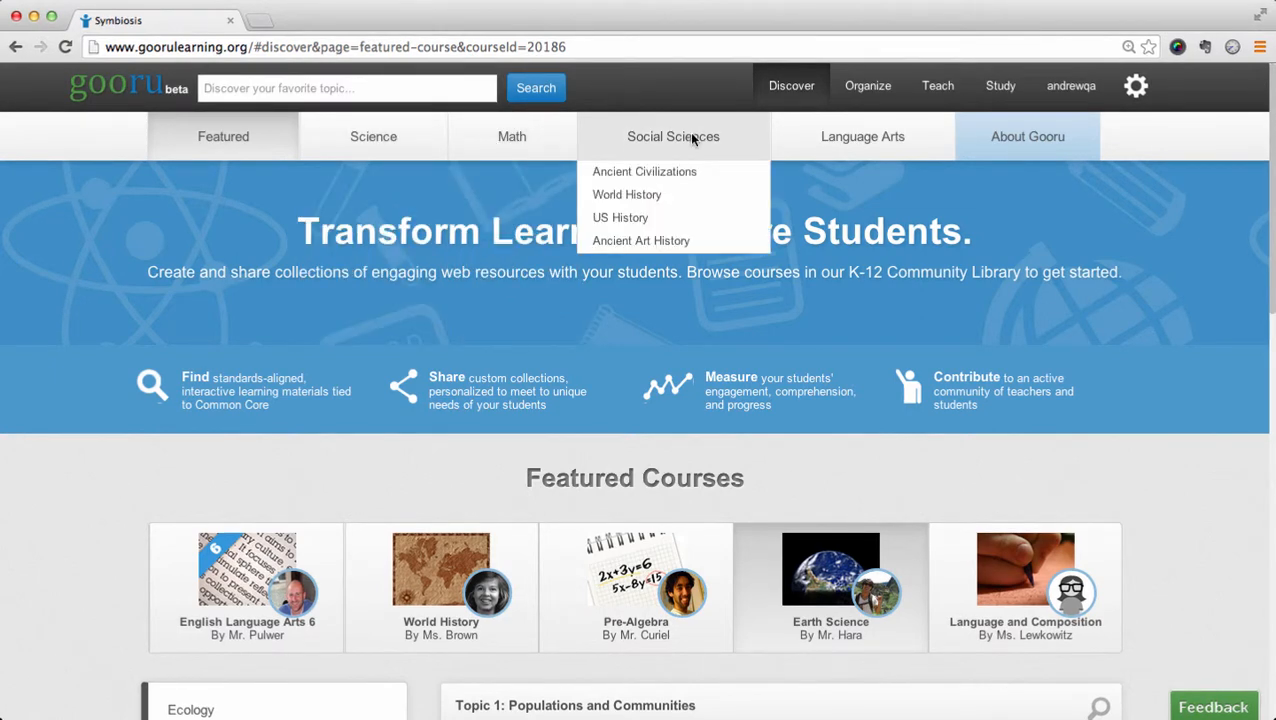
{"action": "mouse_move", "coordinate": [787, 139]}
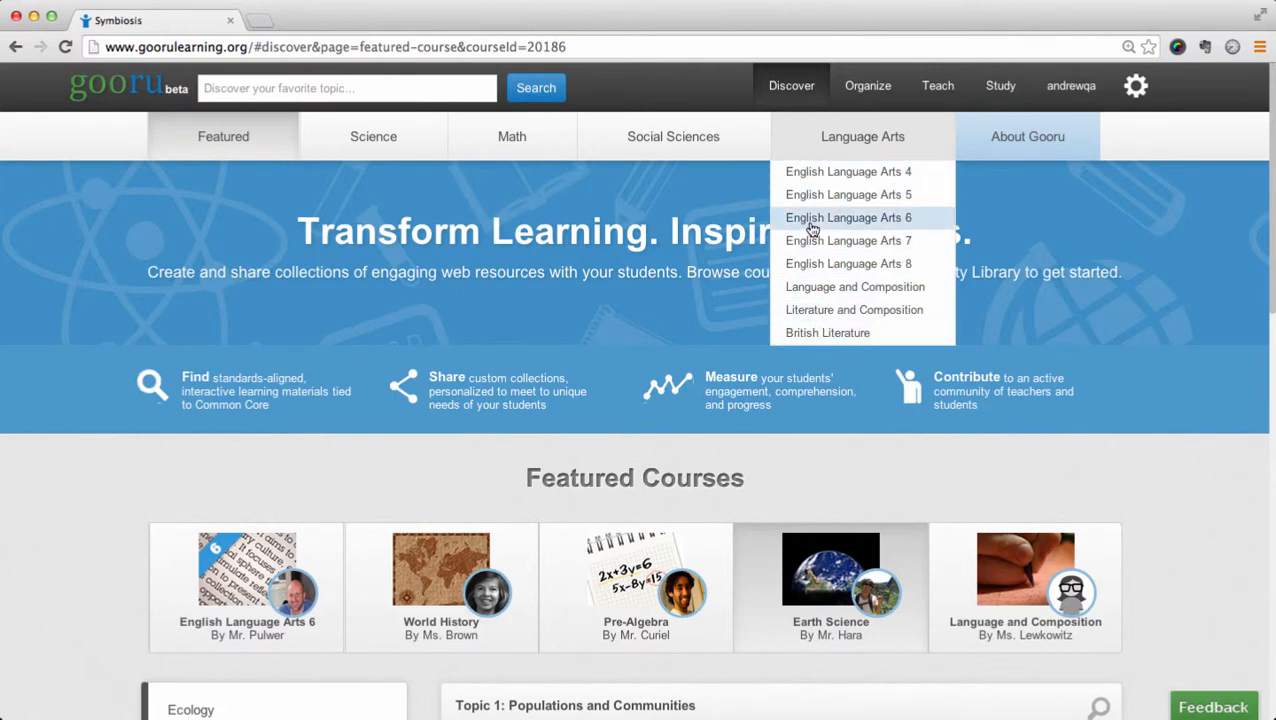
{"action": "mouse_move", "coordinate": [751, 160]}
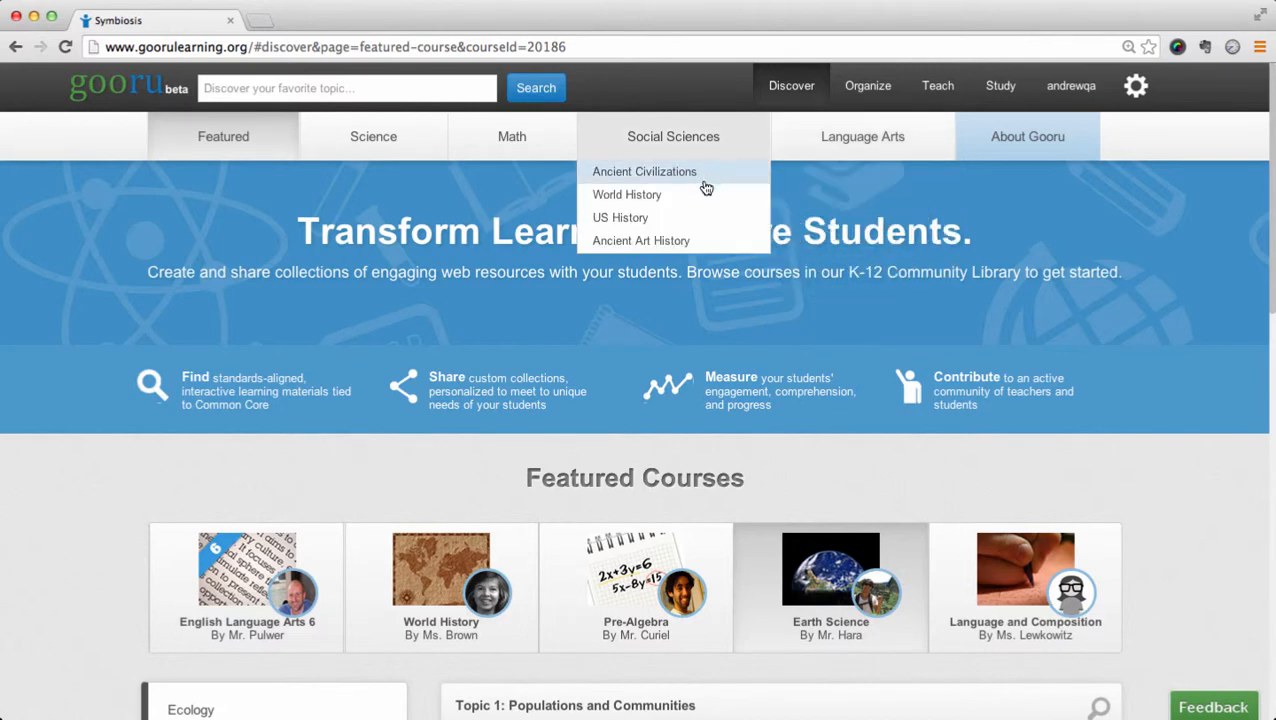
{"action": "mouse_move", "coordinate": [532, 139]}
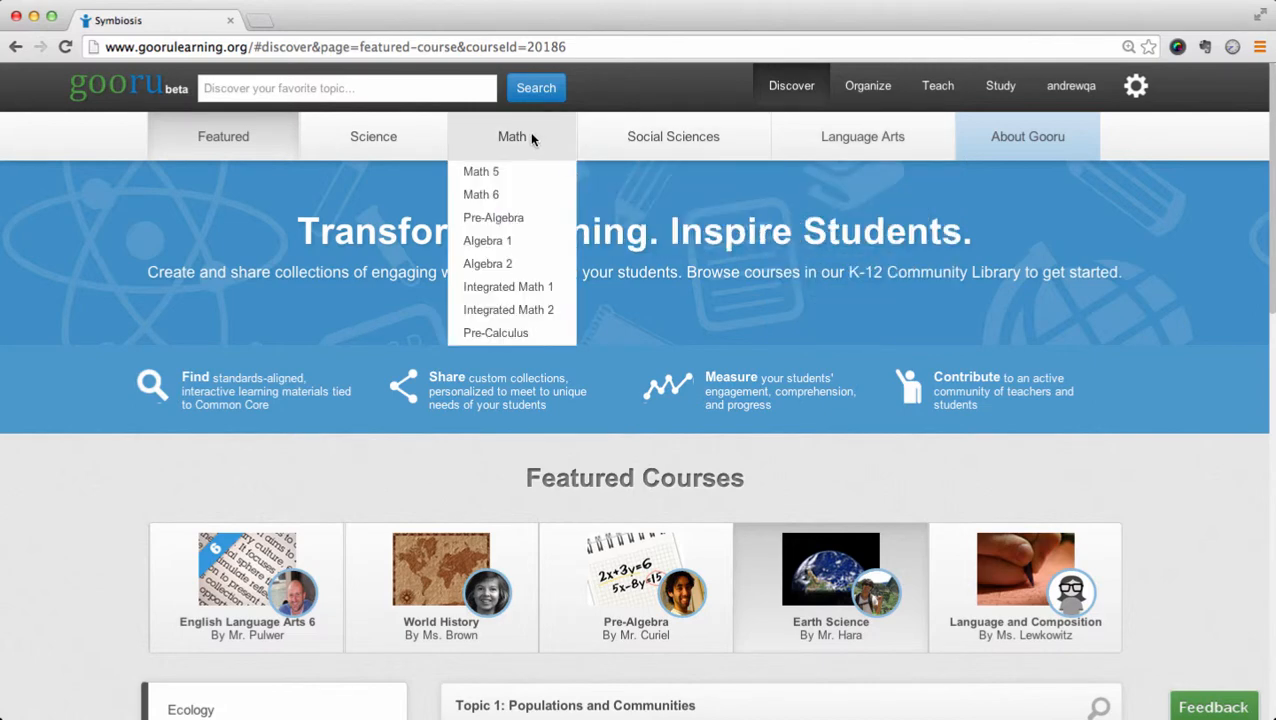
{"action": "mouse_move", "coordinate": [426, 145]}
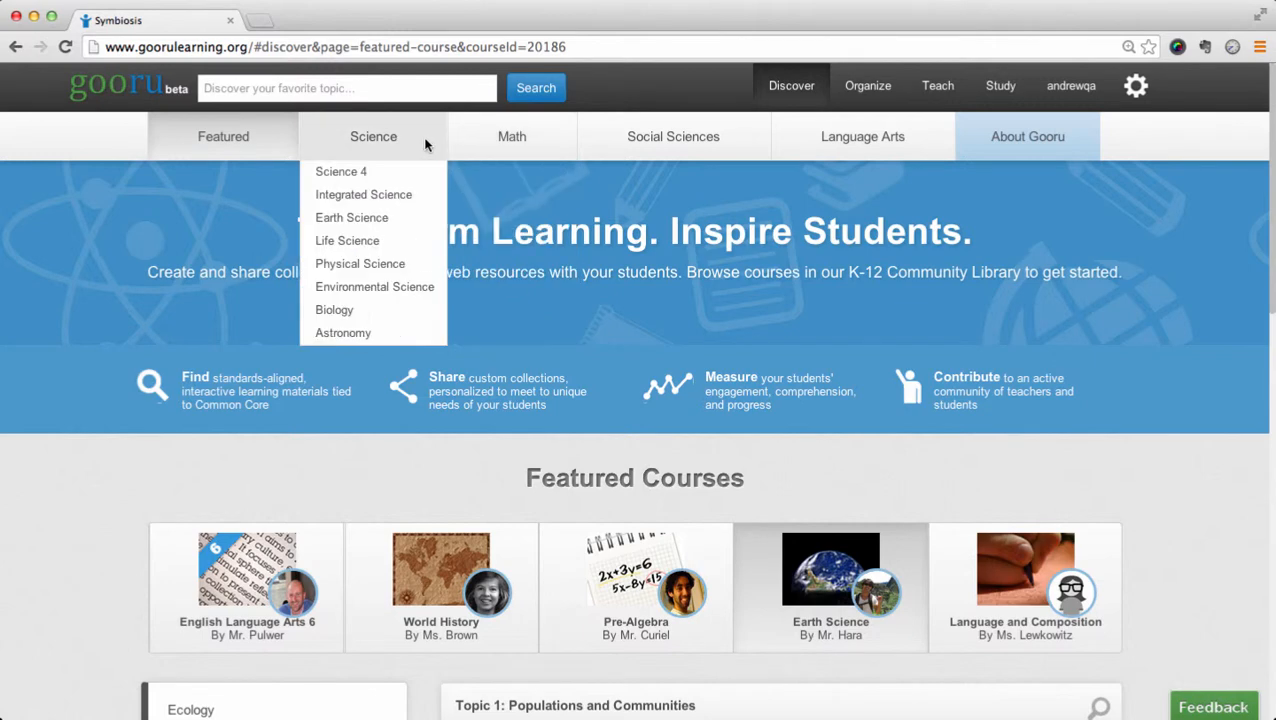
Open the Life Science course and select the Enter the Cell collection under Lesson 2: Looking Inside Cells.
{"action": "left_click", "coordinate": [367, 248]}
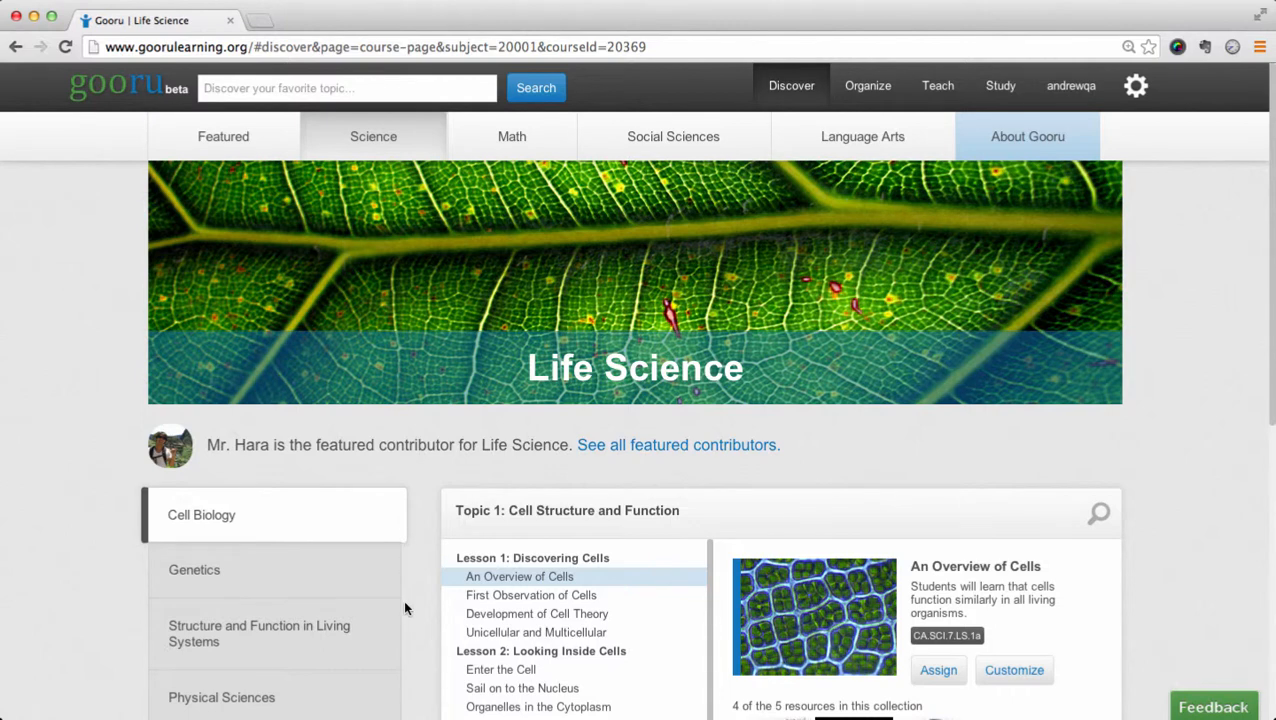
{"action": "scroll", "coordinate": [403, 599], "scroll_direction": "down", "scroll_amount": 3}
{"action": "scroll", "coordinate": [489, 585], "scroll_direction": "down", "scroll_amount": 1}
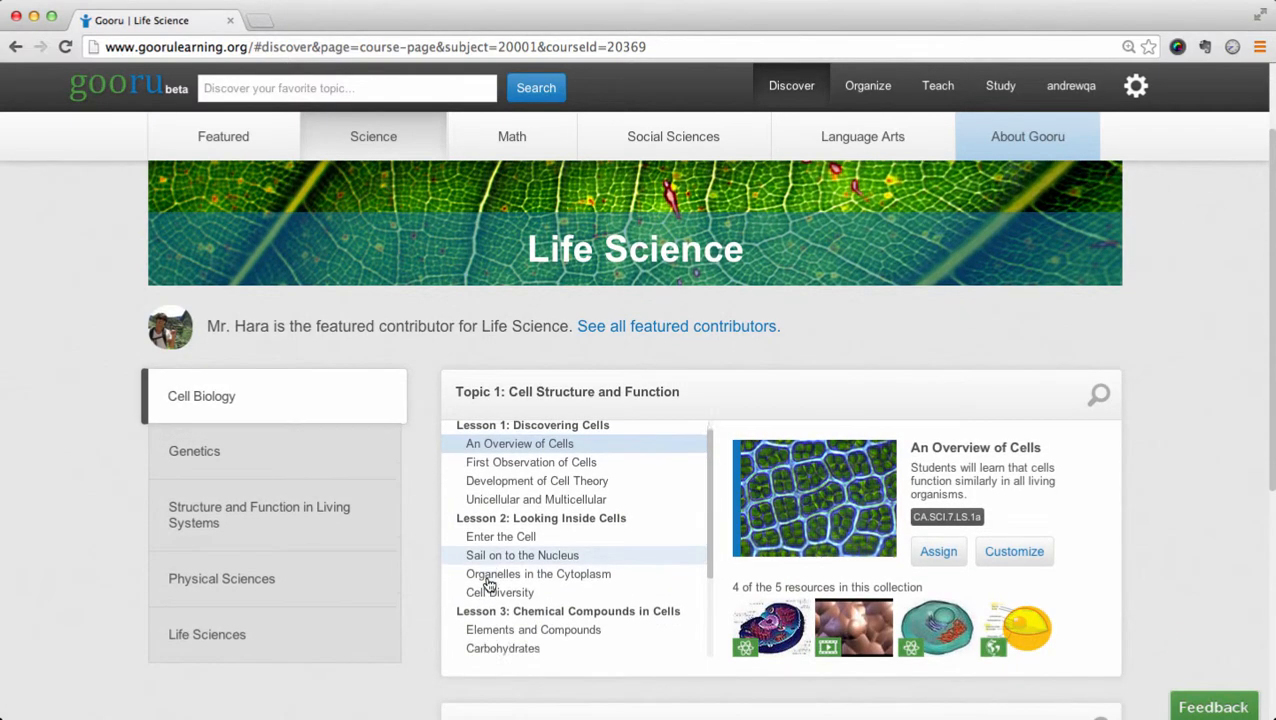
{"action": "left_click", "coordinate": [520, 459]}
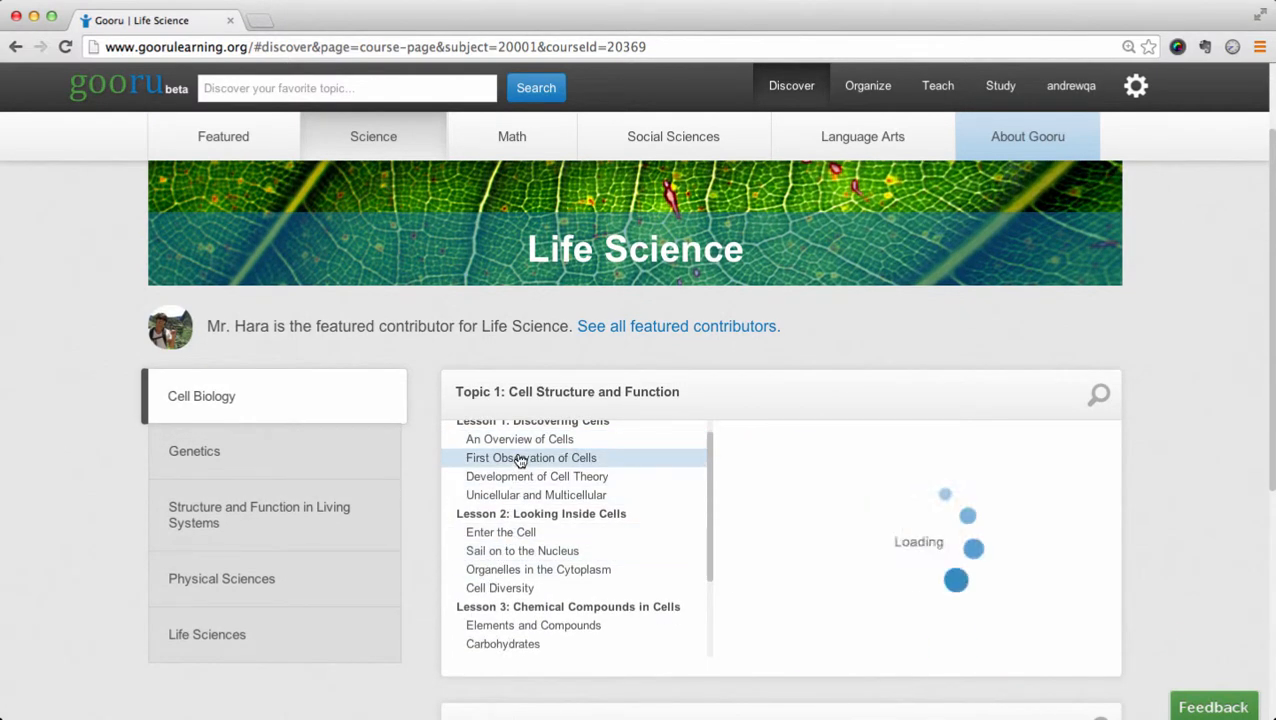
{"action": "left_click", "coordinate": [512, 541]}
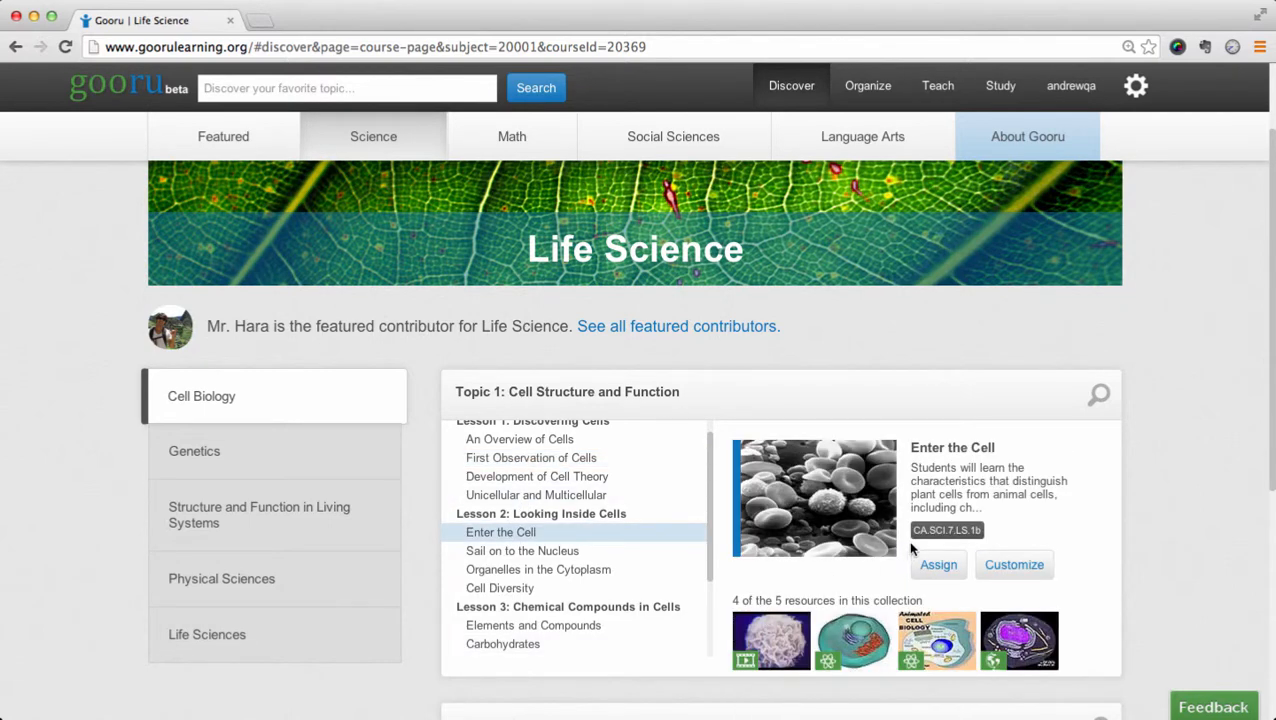
Play the Enter the Cell collection, advance past its first video resource, and return to the Life Science course page.
{"action": "mouse_move", "coordinate": [927, 538]}
{"action": "left_click", "coordinate": [853, 495]}
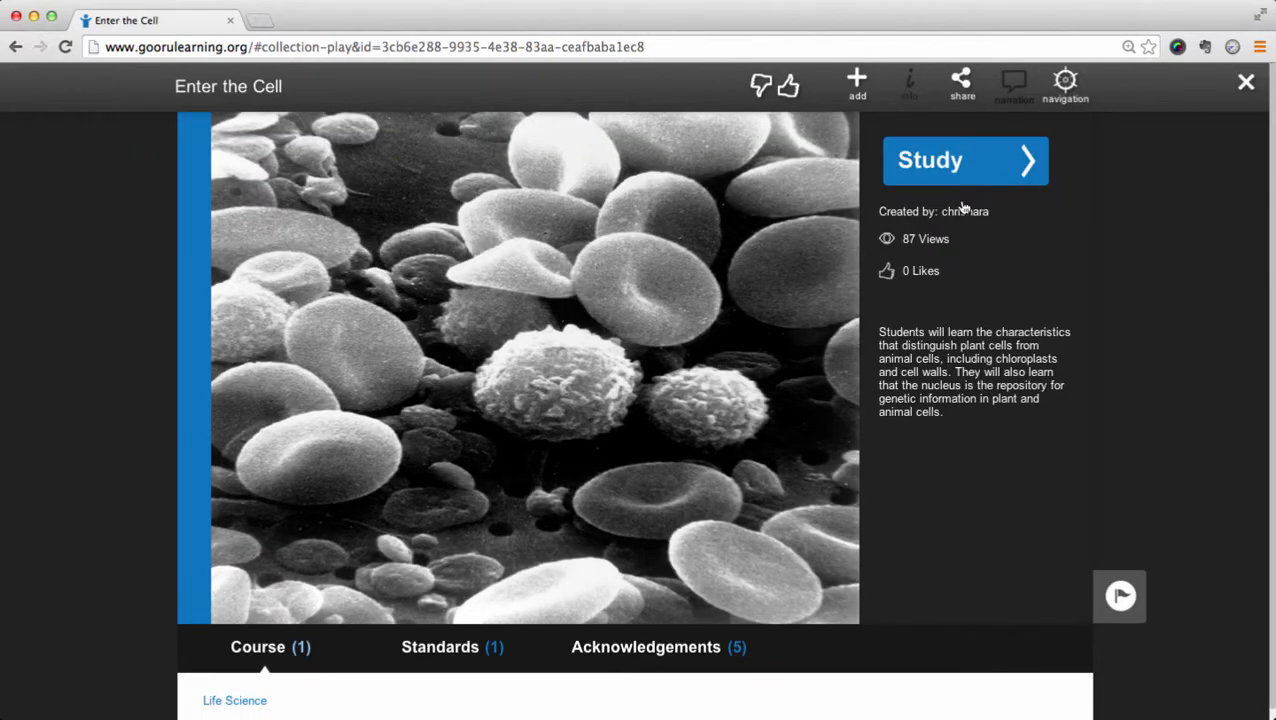
{"action": "left_click", "coordinate": [960, 170]}
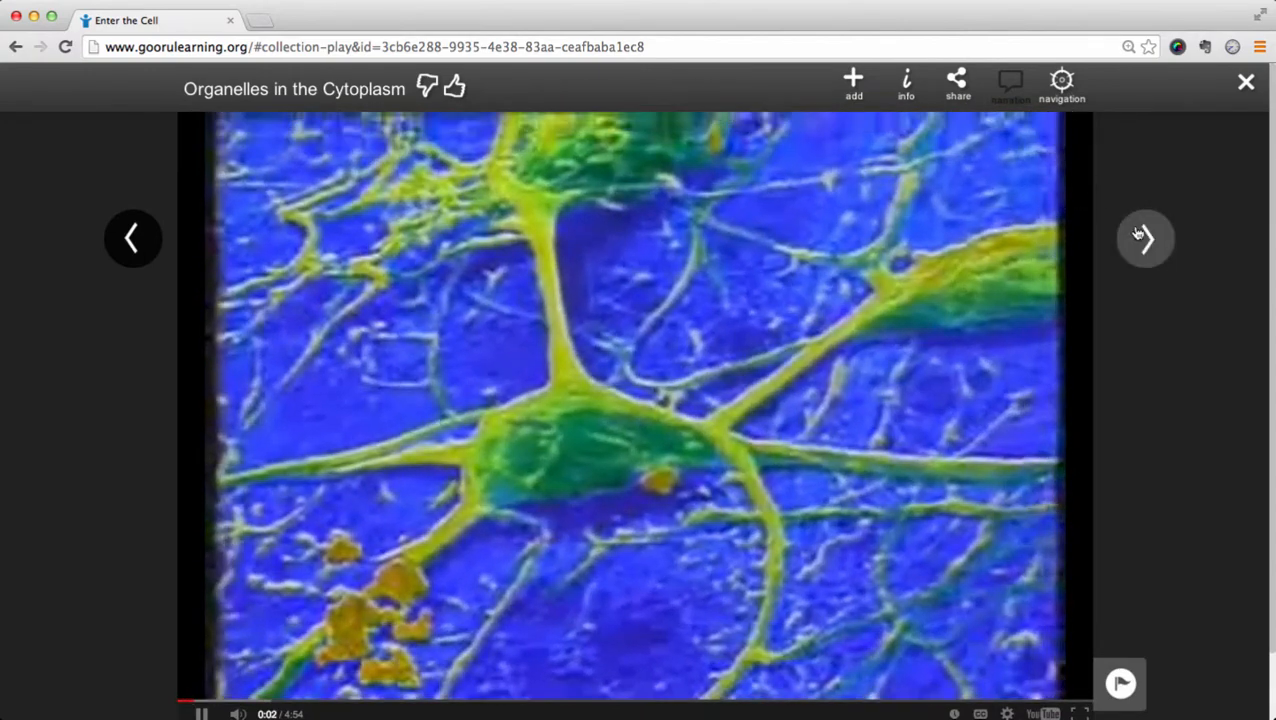
{"action": "left_click", "coordinate": [1140, 236]}
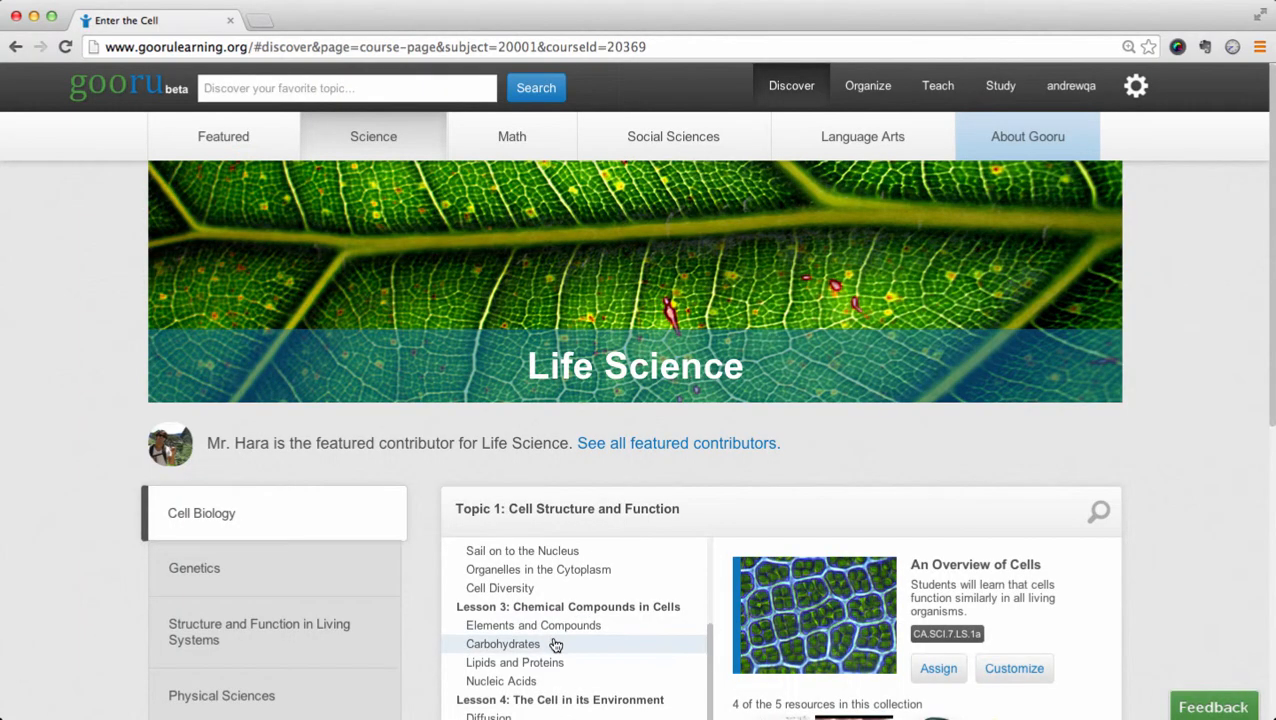
Select Enter the Cell again in the Cell Structure and Function topic's lesson list.
{"action": "scroll", "coordinate": [557, 682], "scroll_direction": "up", "scroll_amount": 2}
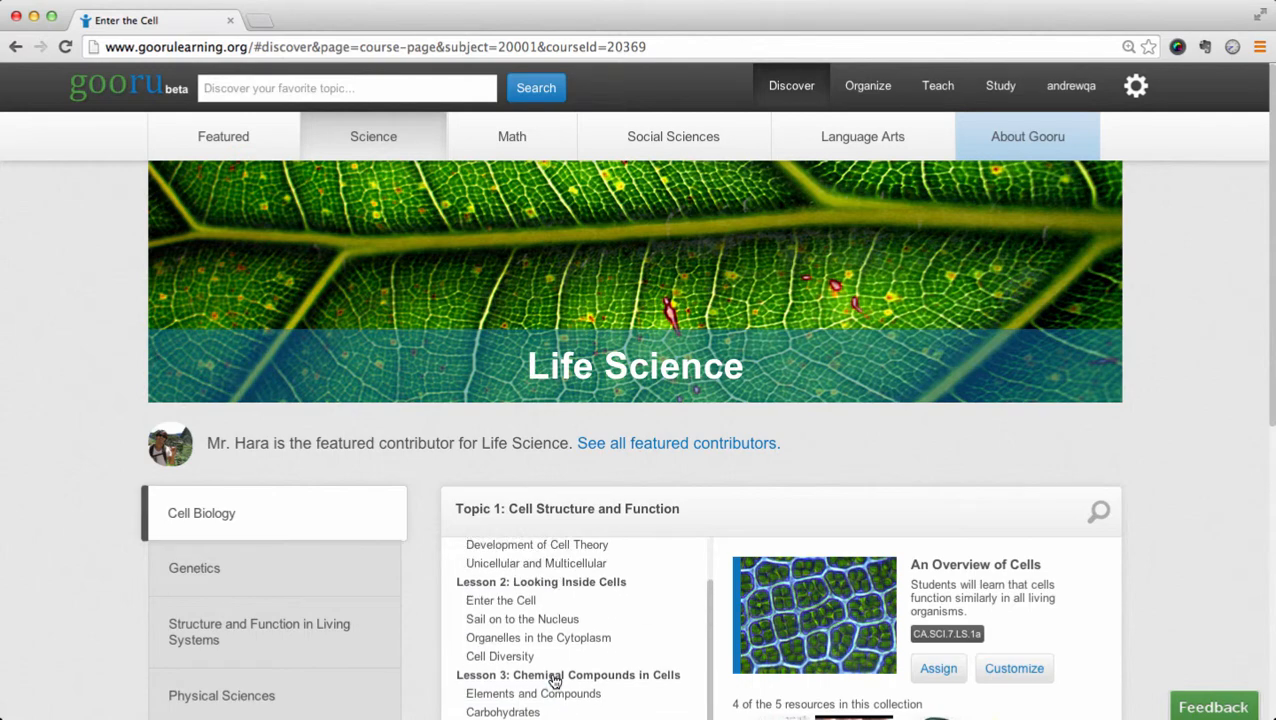
{"action": "left_click", "coordinate": [533, 602]}
{"action": "scroll", "coordinate": [1136, 502], "scroll_direction": "down", "scroll_amount": 3}
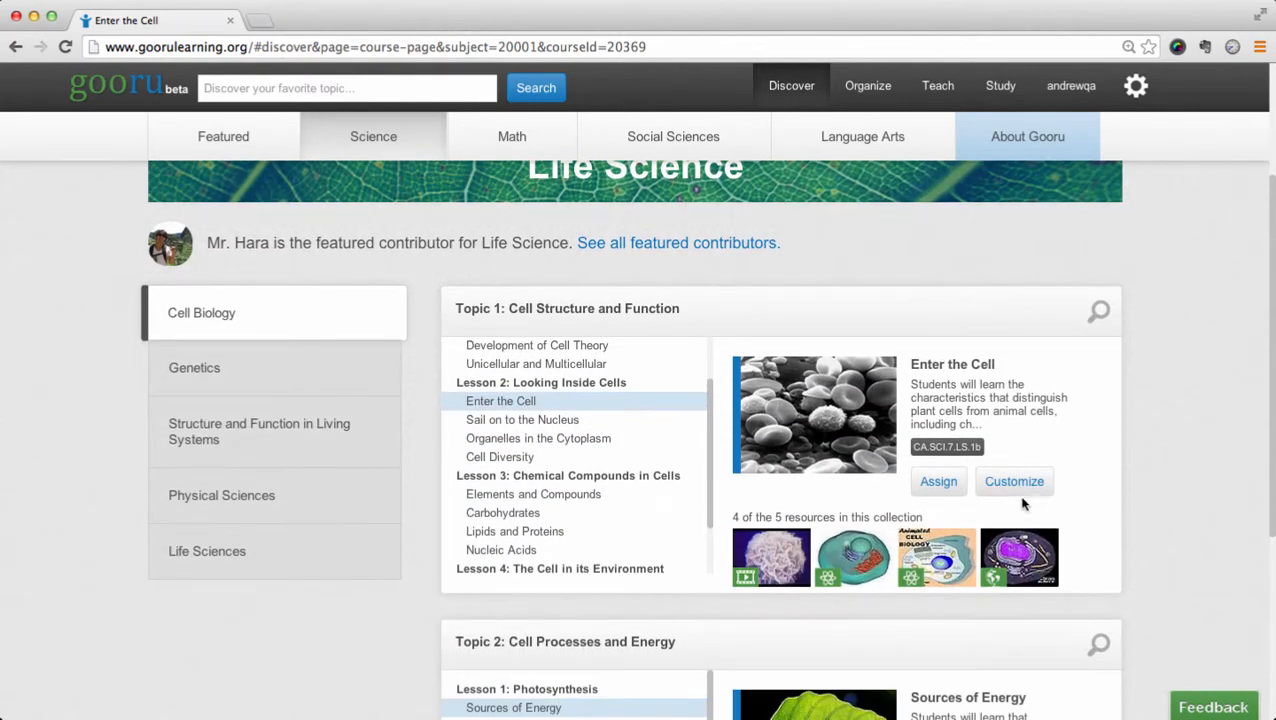
View the assign options for Enter the Cell, highlight its shareable link, and close the dialog.
{"action": "left_click", "coordinate": [944, 486]}
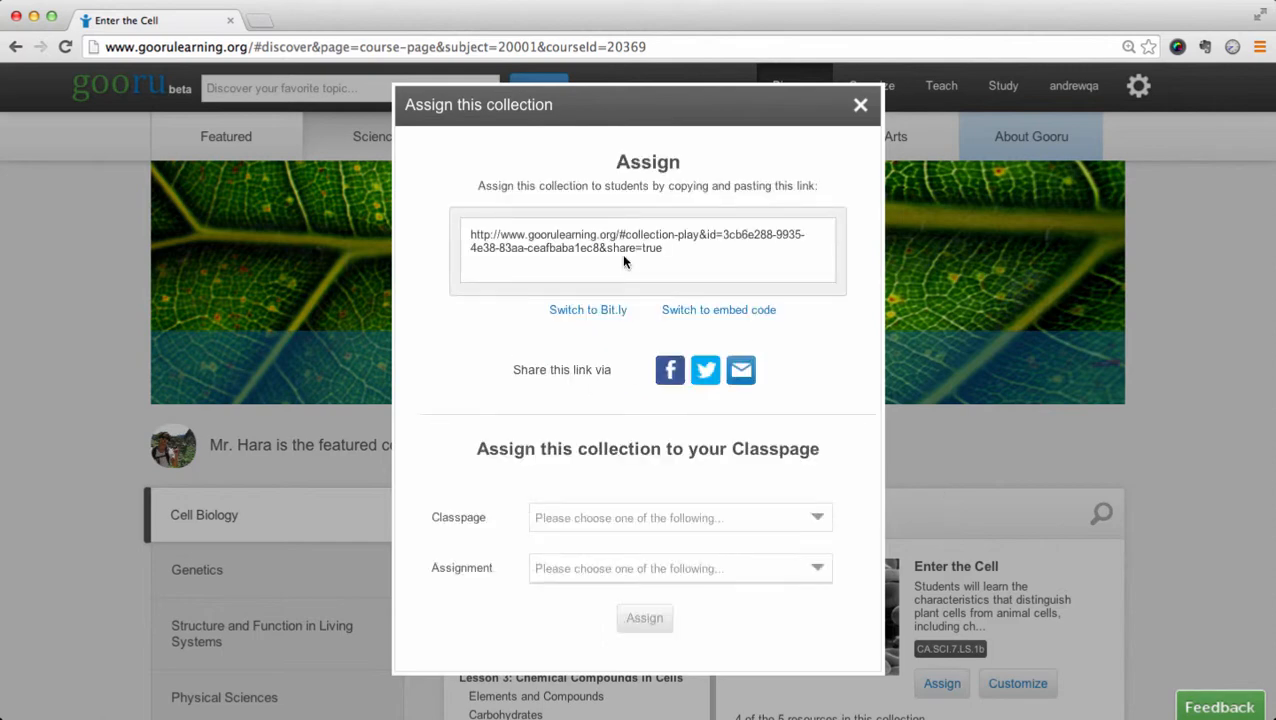
{"action": "left_click_drag", "start_coordinate": [674, 259], "coordinate": [429, 242]}
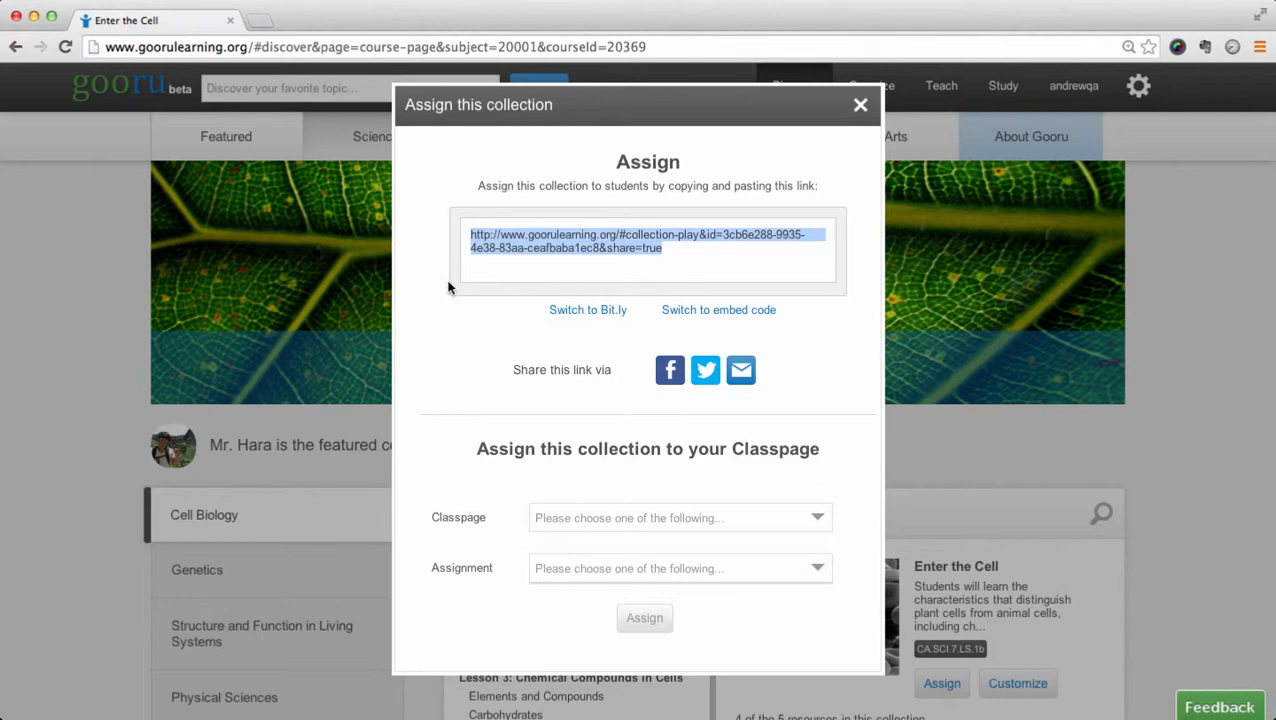
{"action": "left_click", "coordinate": [446, 281]}
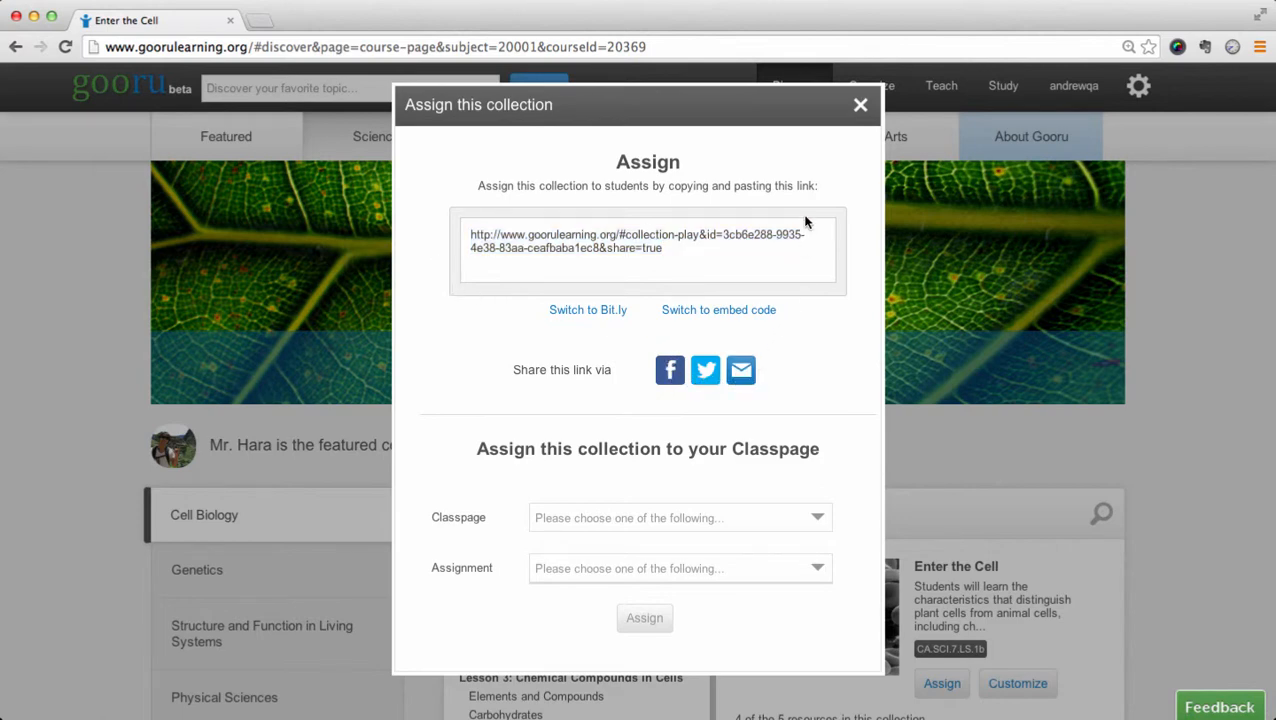
{"action": "left_click", "coordinate": [856, 107]}
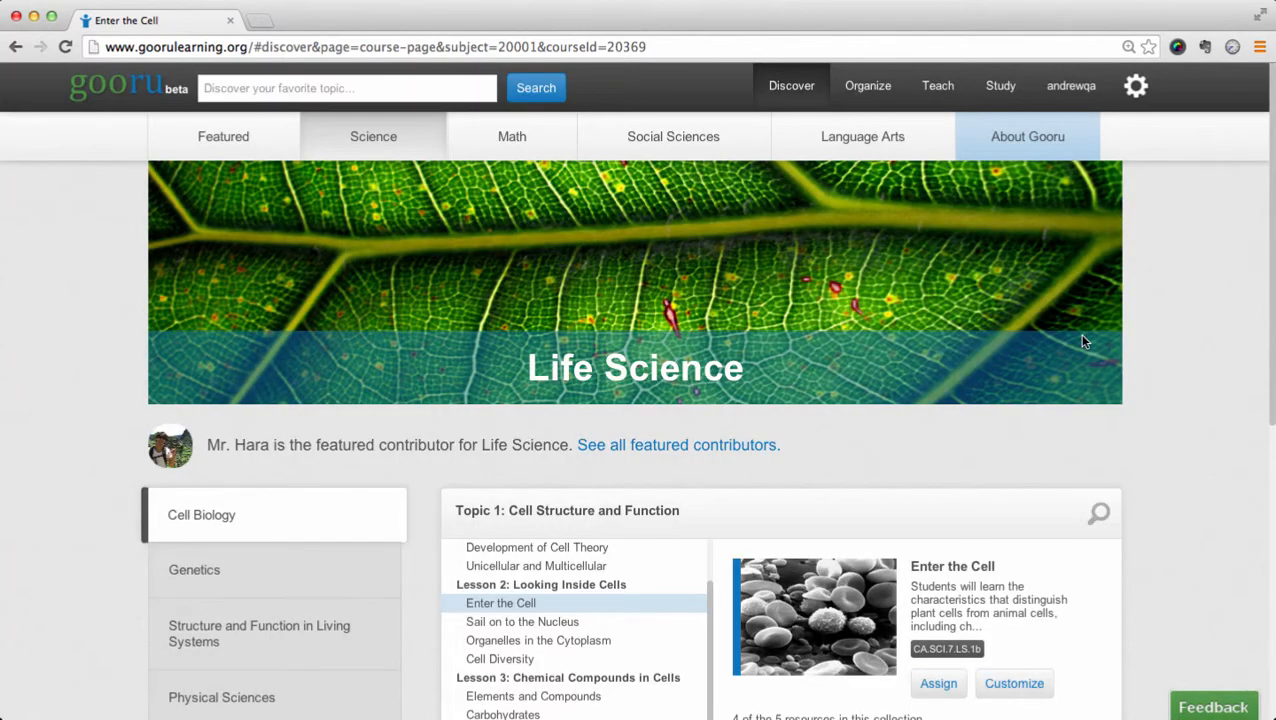
Save a customizable copy of the Enter the Cell collection and open that copy for editing.
{"action": "scroll", "coordinate": [1175, 428], "scroll_direction": "down", "scroll_amount": 5}
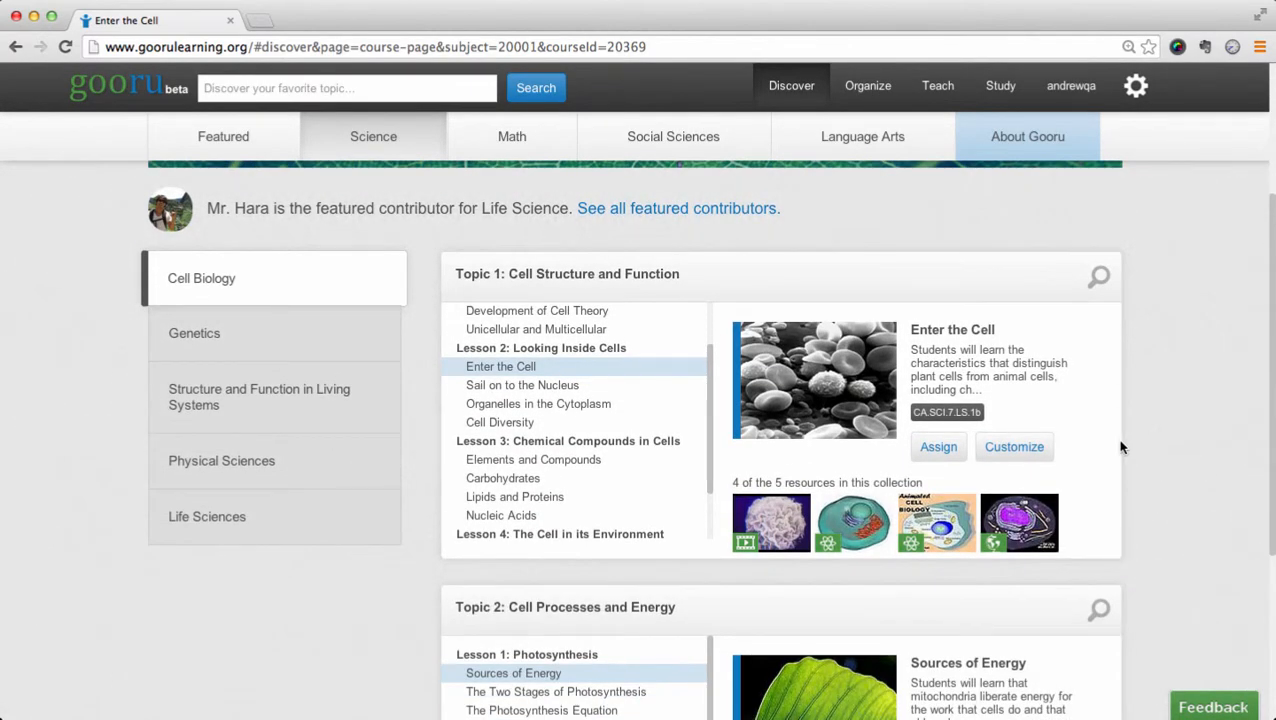
{"action": "left_click", "coordinate": [1014, 447]}
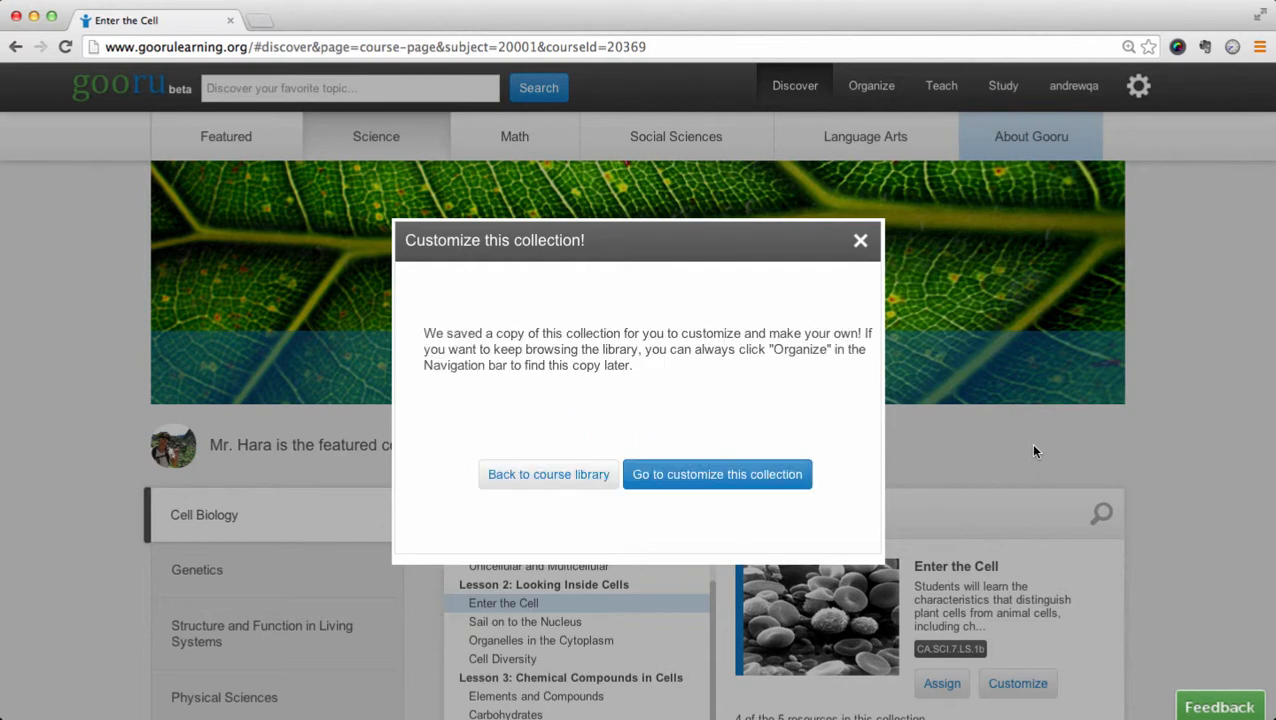
{"action": "left_click", "coordinate": [750, 474]}
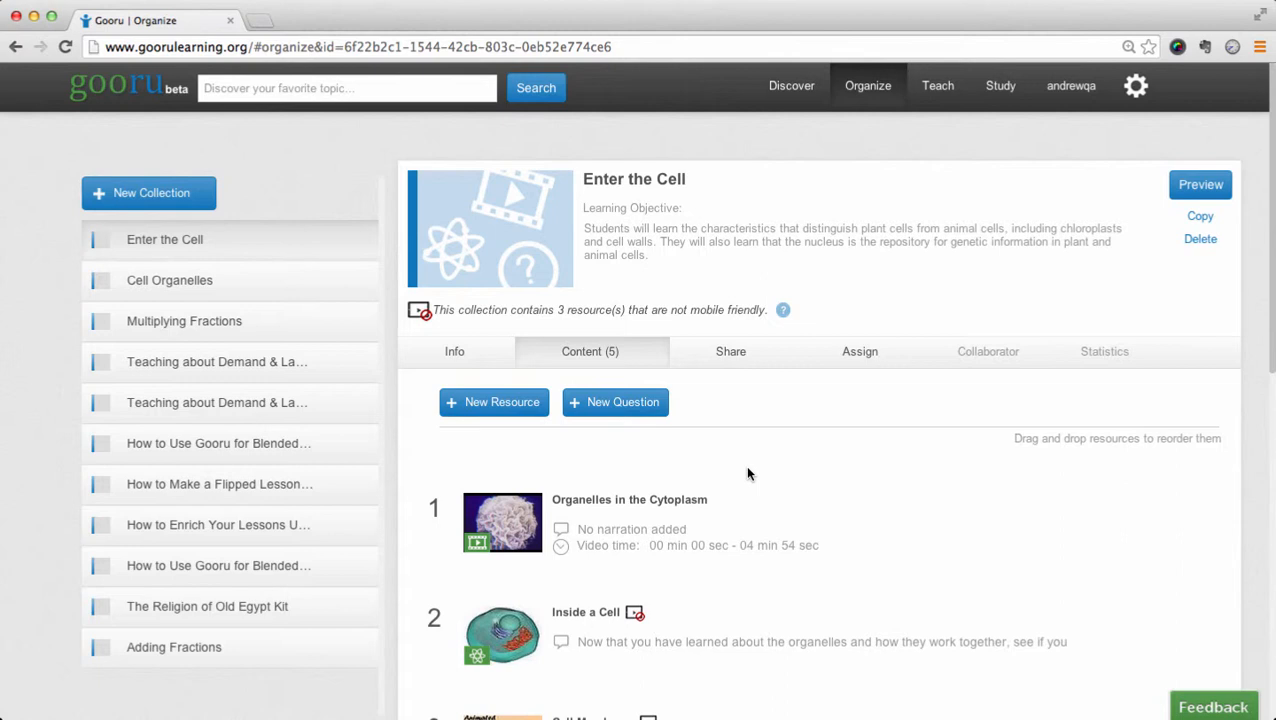
Search for "Cell Organelles" and browse the resource results.
{"action": "mouse_move", "coordinate": [530, 273]}
{"action": "type", "text": "Cell "}
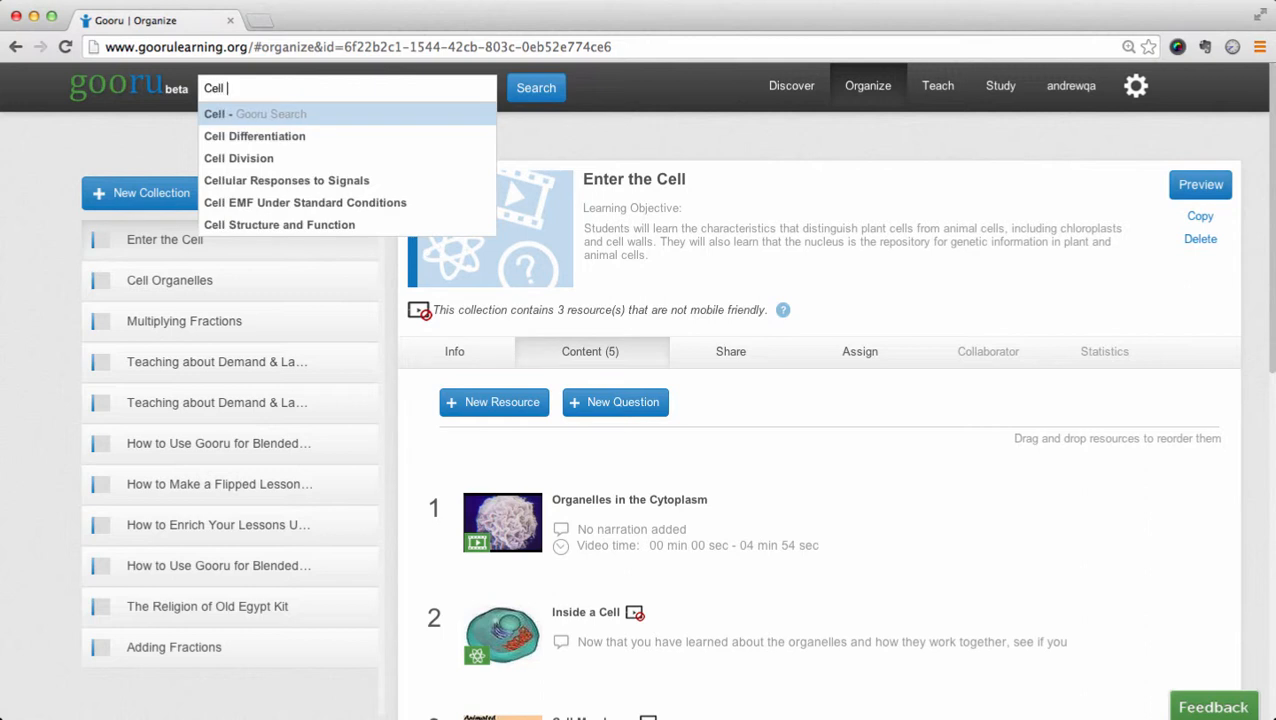
{"action": "type", "text": "Organelles"}
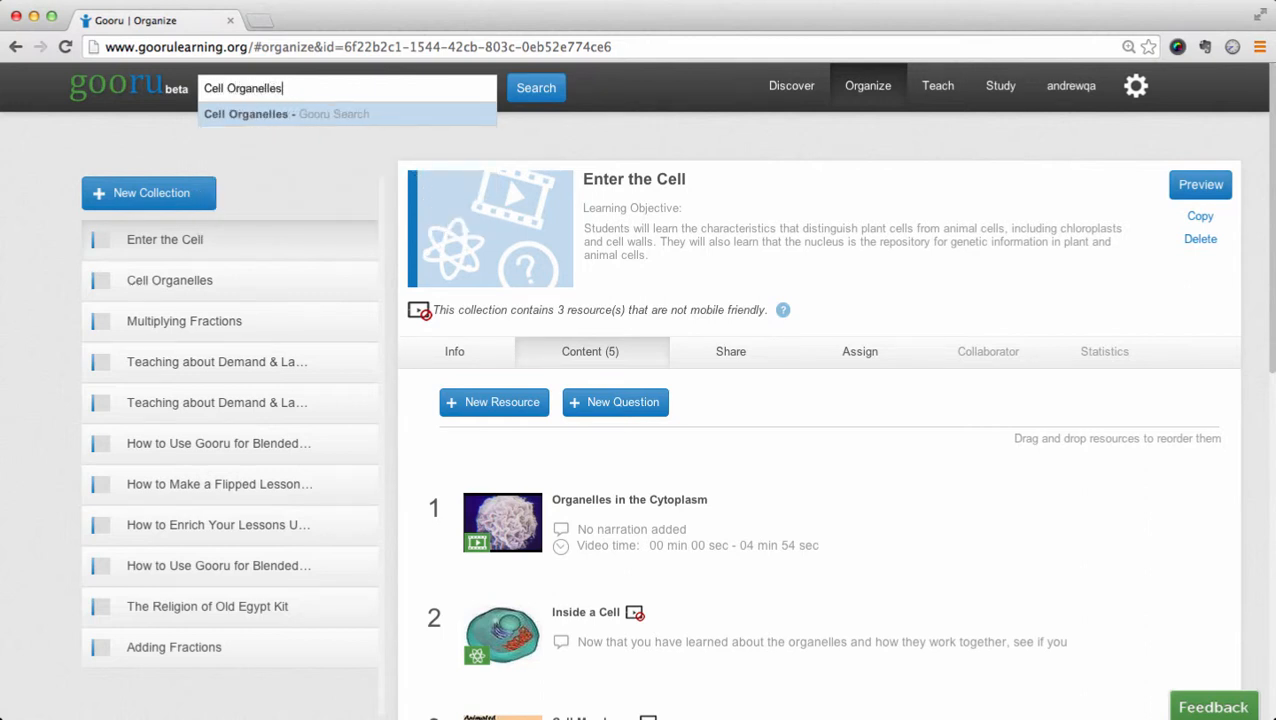
{"action": "key", "text": "Return"}
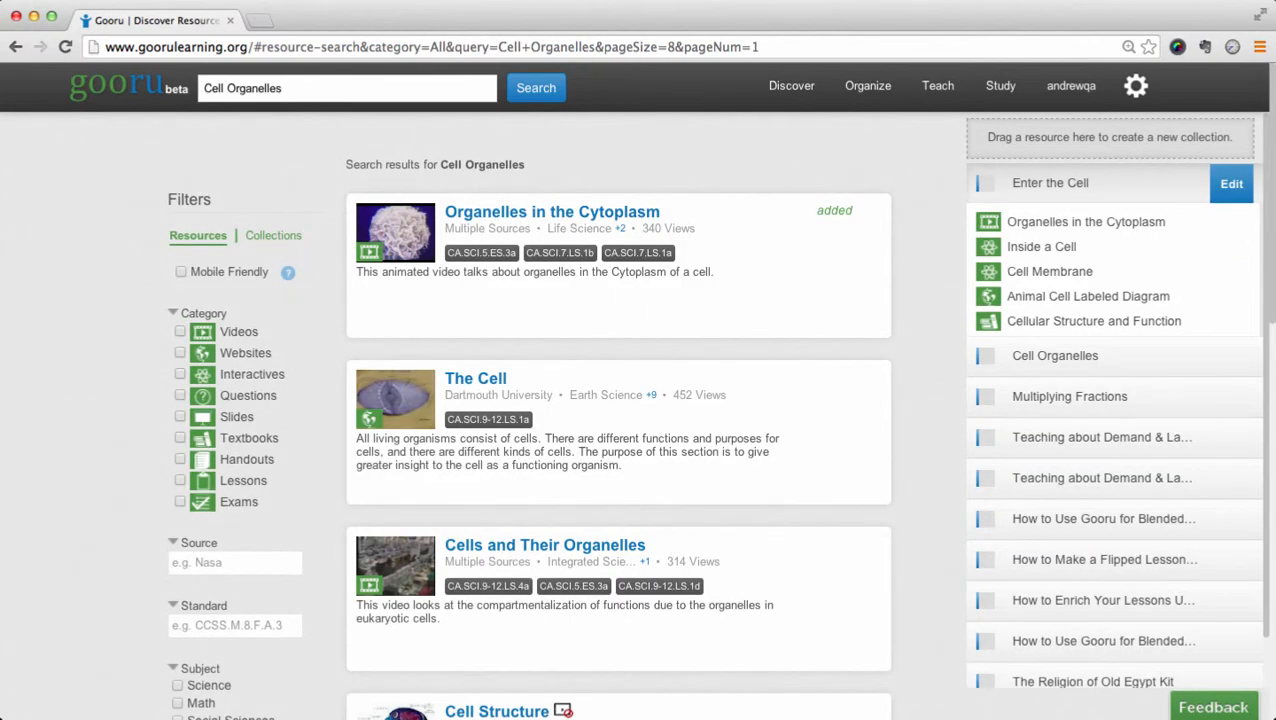
{"action": "scroll", "coordinate": [838, 654], "scroll_direction": "down", "scroll_amount": 10}
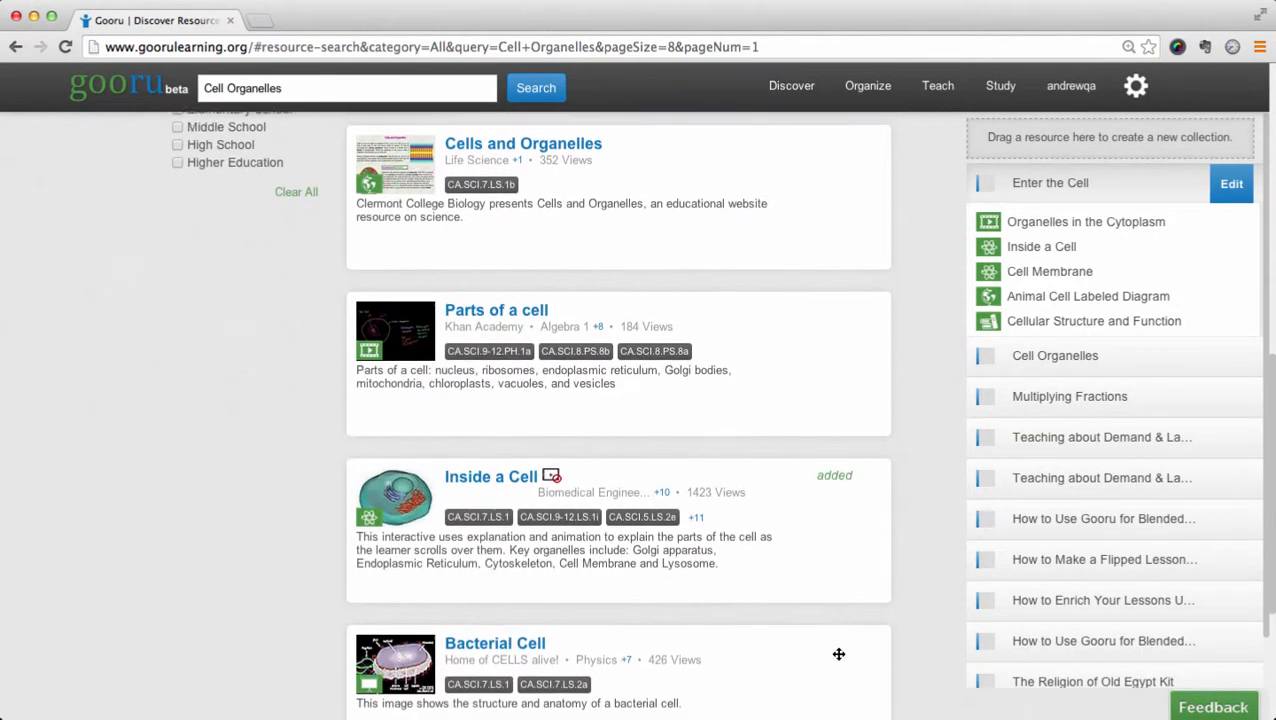
{"action": "scroll", "coordinate": [838, 654], "scroll_direction": "up", "scroll_amount": 10}
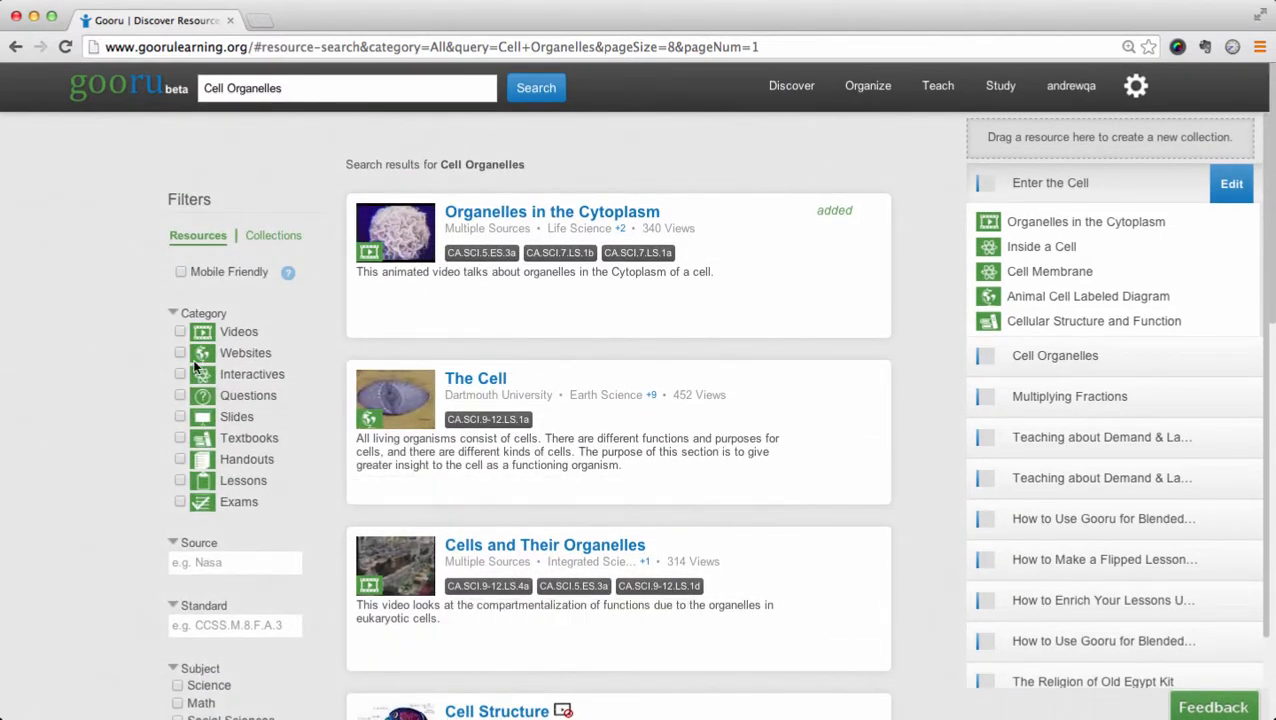
Limit the resource results to videos, view the matching collections, and return to the resource results.
{"action": "left_click", "coordinate": [180, 333]}
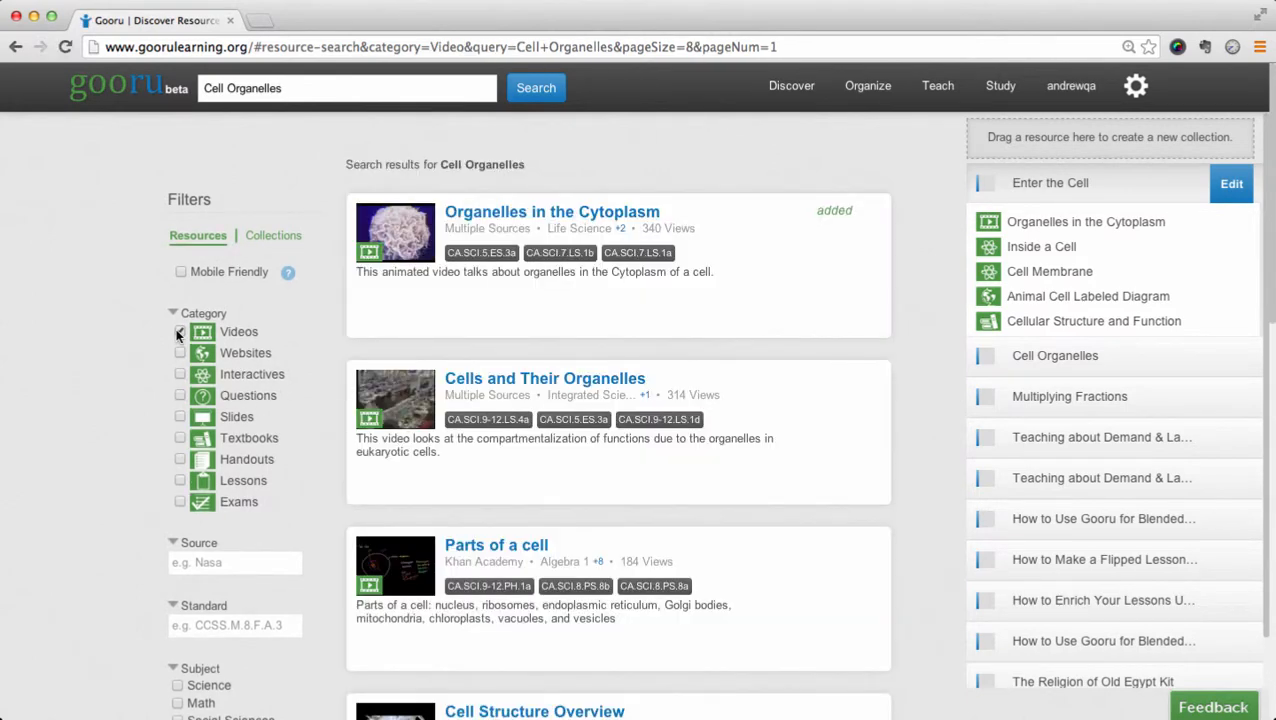
{"action": "left_click", "coordinate": [272, 237]}
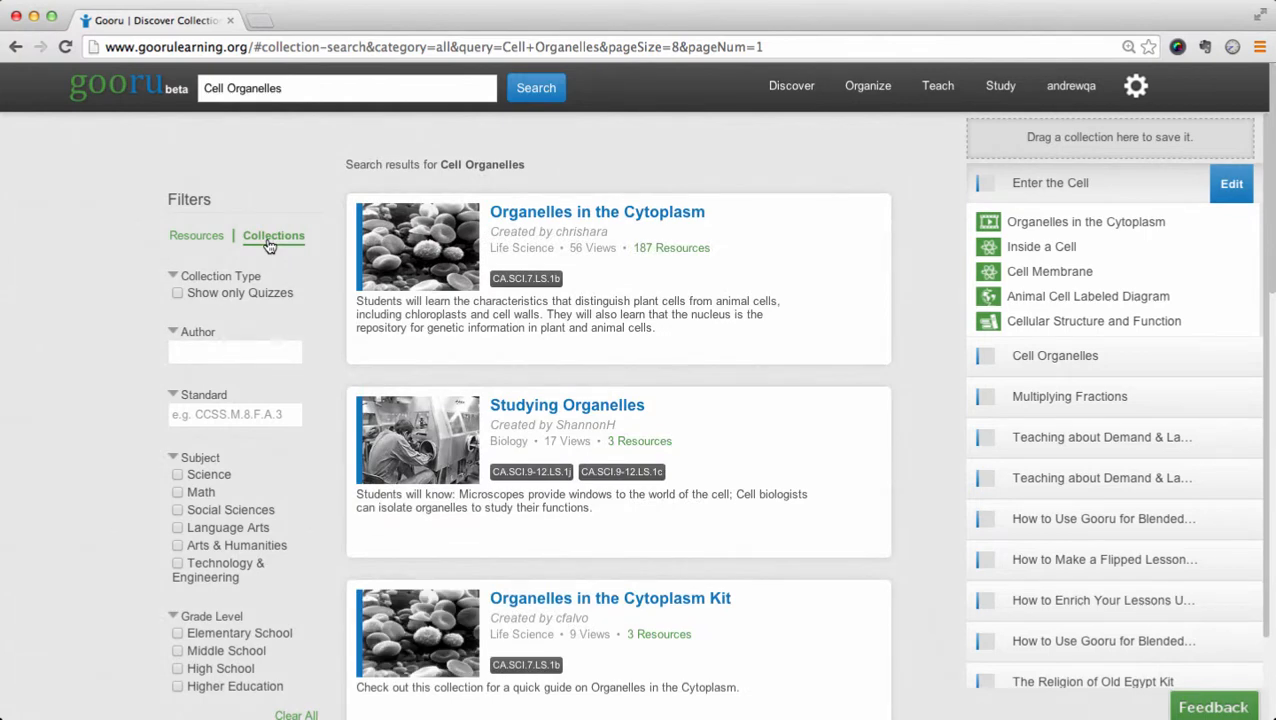
{"action": "left_click", "coordinate": [208, 240]}
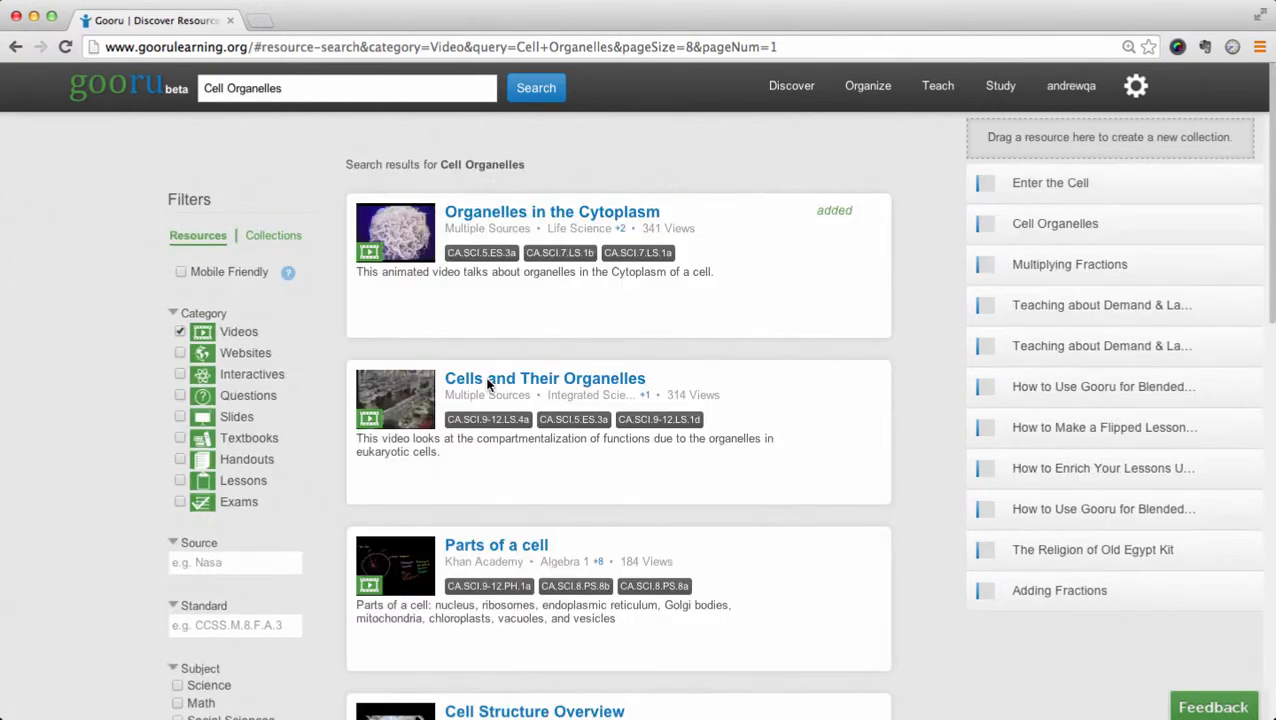
Preview the Parts of a cell video and add it to the Enter the Cell collection.
{"action": "left_click", "coordinate": [398, 577]}
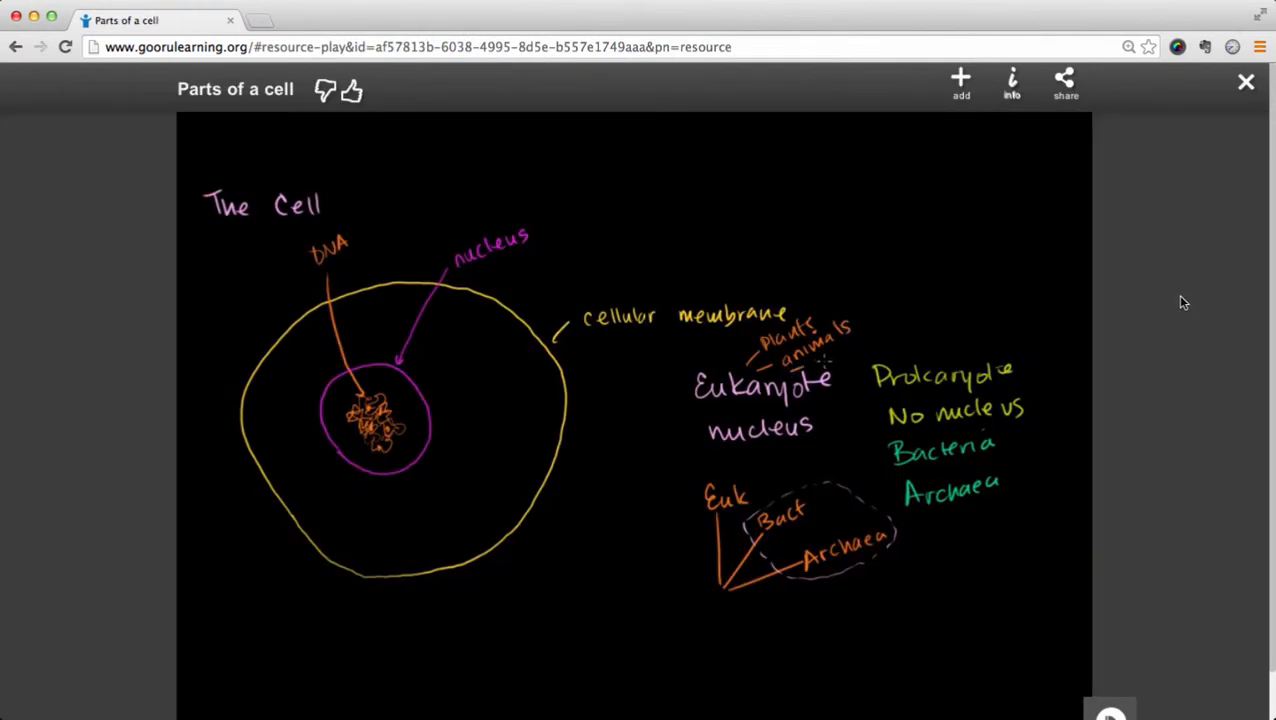
{"action": "left_click", "coordinate": [1246, 82]}
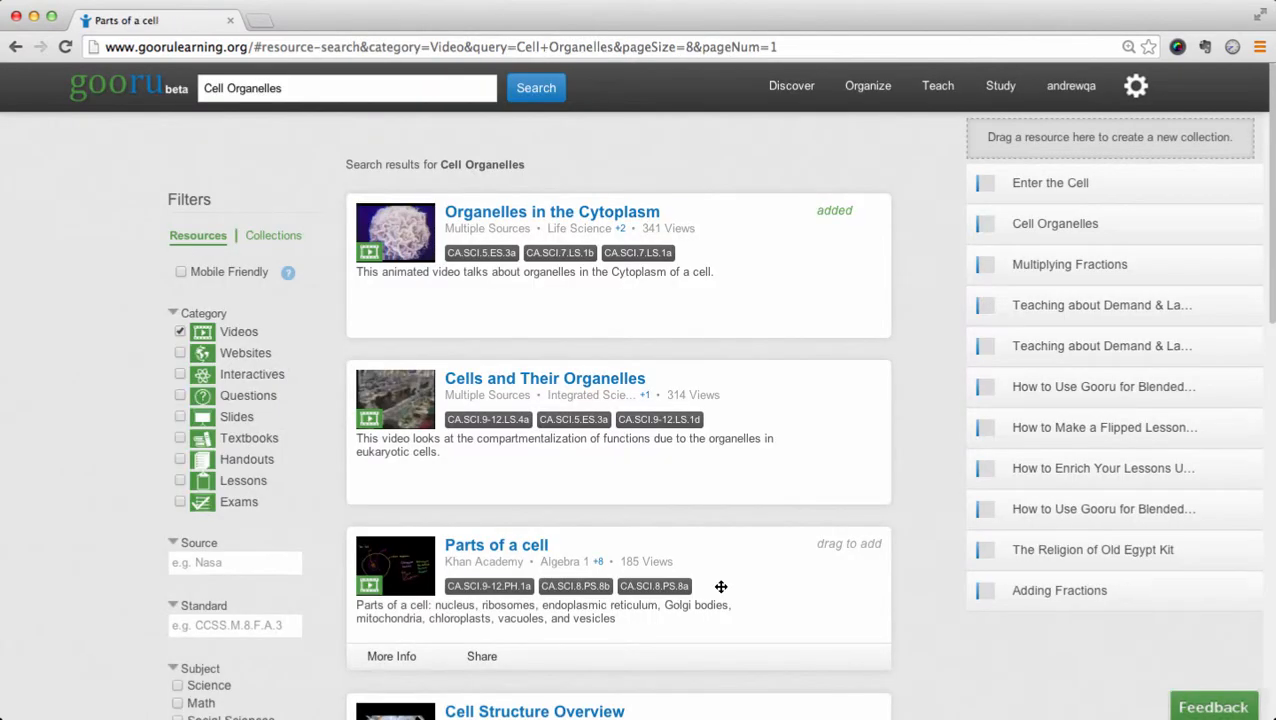
{"action": "left_click_drag", "start_coordinate": [721, 587], "coordinate": [1105, 241]}
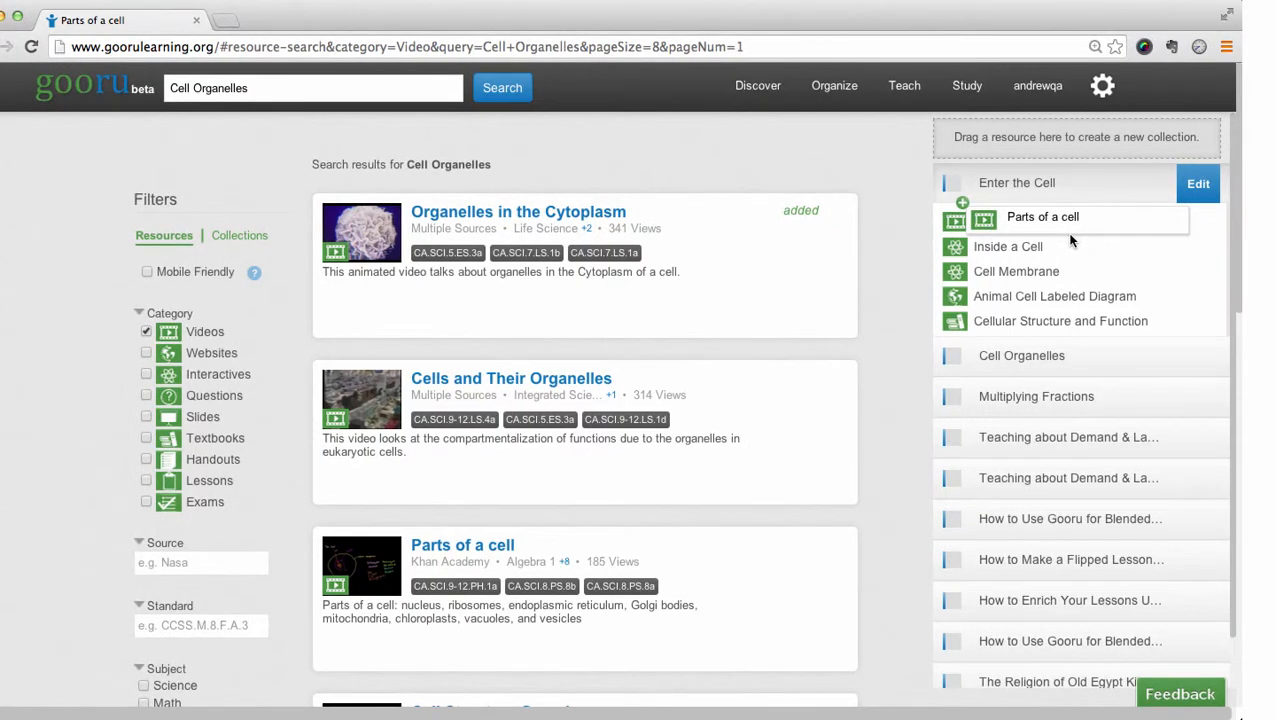
{"action": "left_click_drag", "start_coordinate": [1071, 240], "coordinate": [1071, 240]}
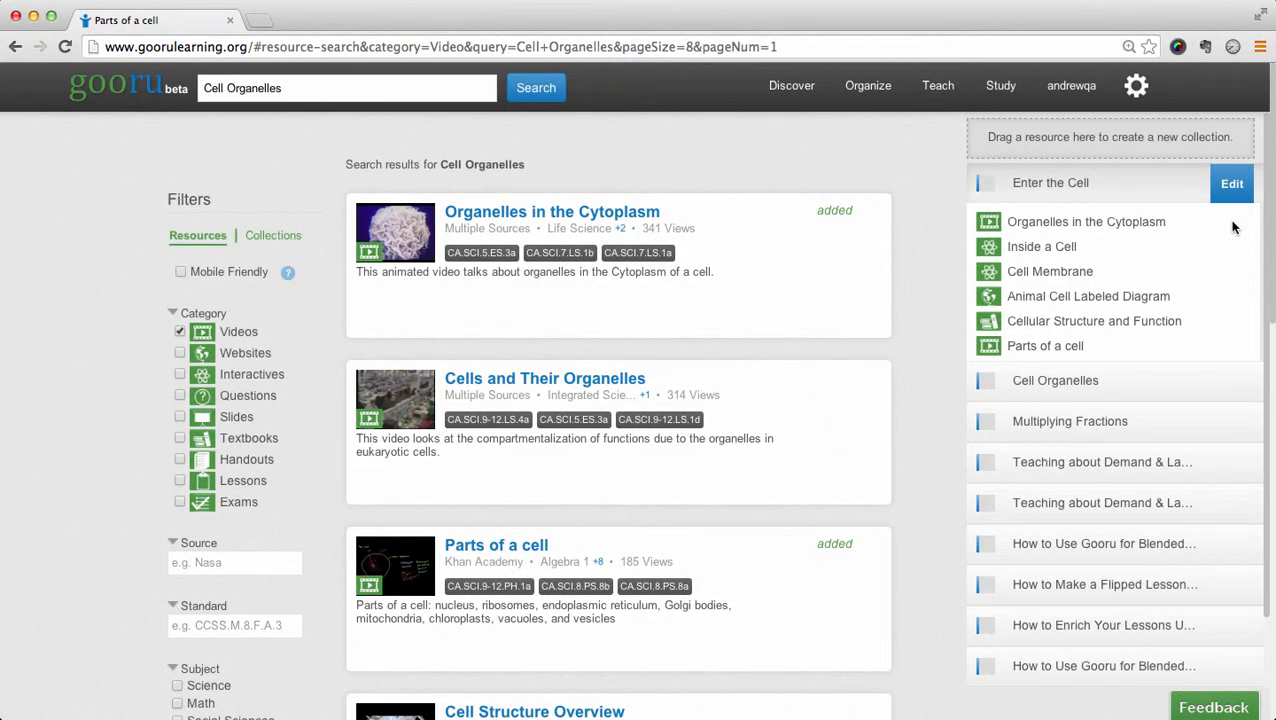
Open Enter the Cell for editing and replace its image with the Wikimedia animal cell picture, cropped across nearly its full width from the upper-left corner.
{"action": "left_click", "coordinate": [1232, 185]}
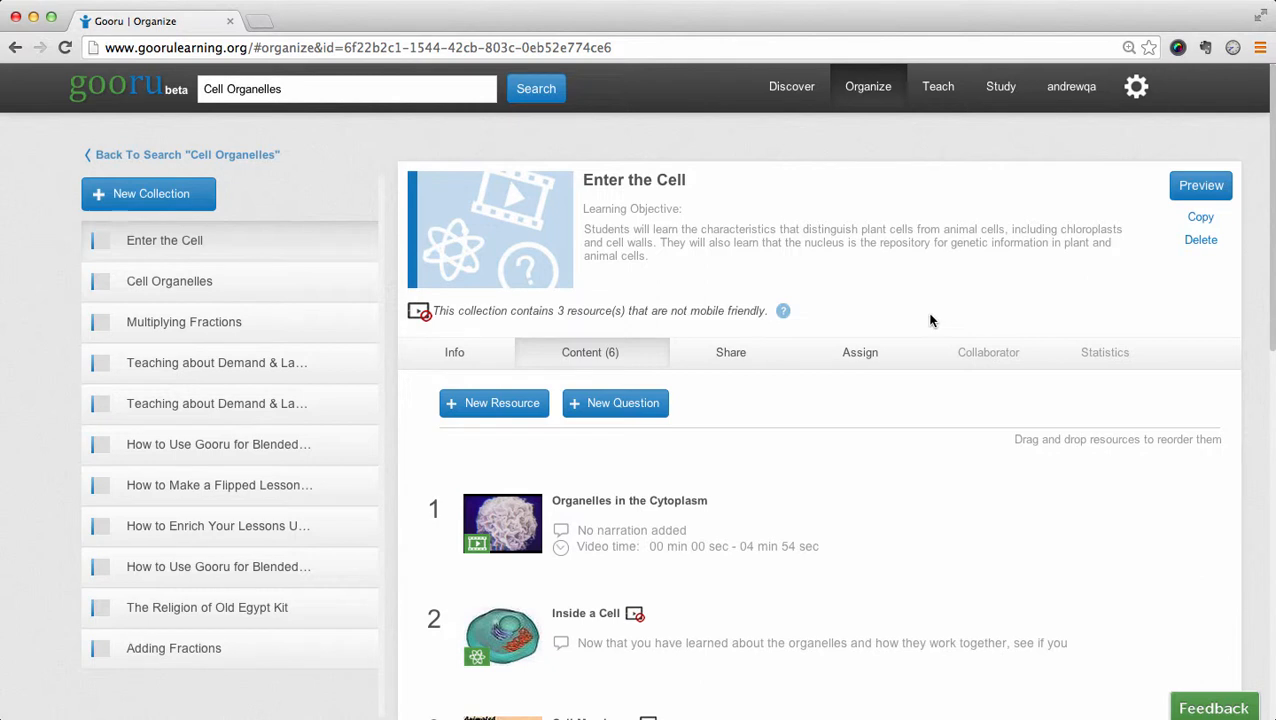
{"action": "mouse_move", "coordinate": [558, 224]}
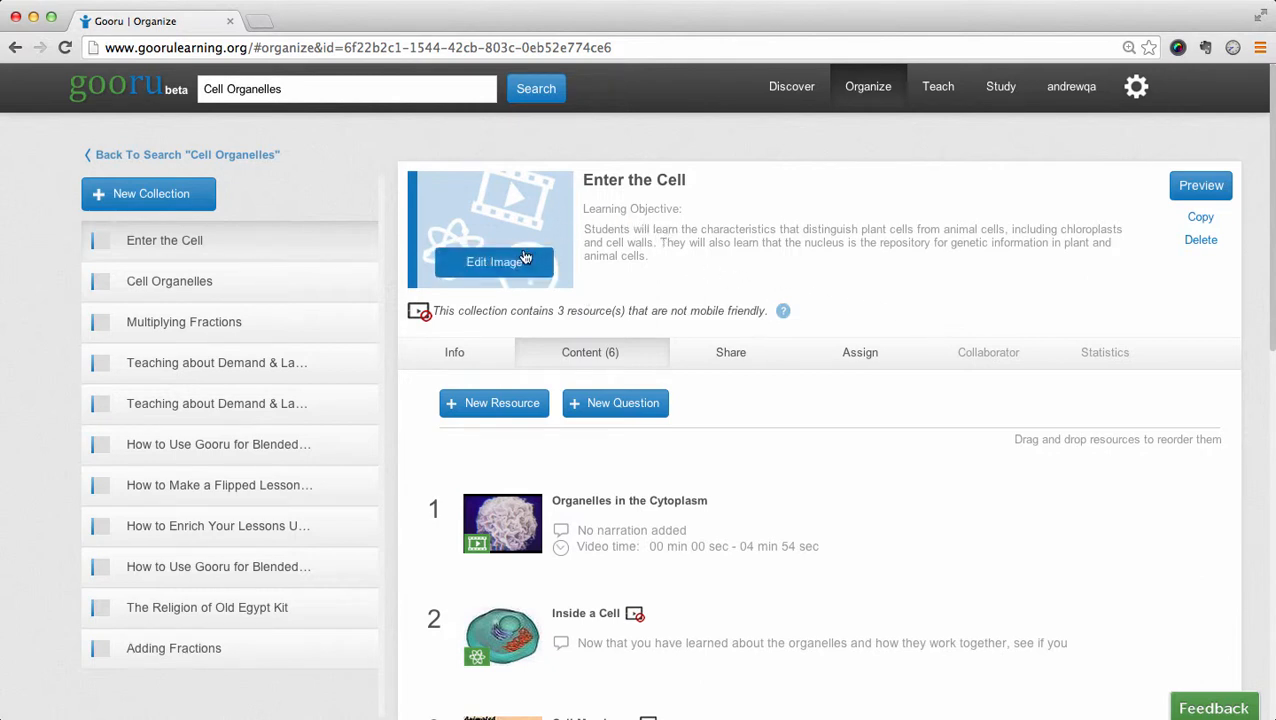
{"action": "mouse_move", "coordinate": [512, 268]}
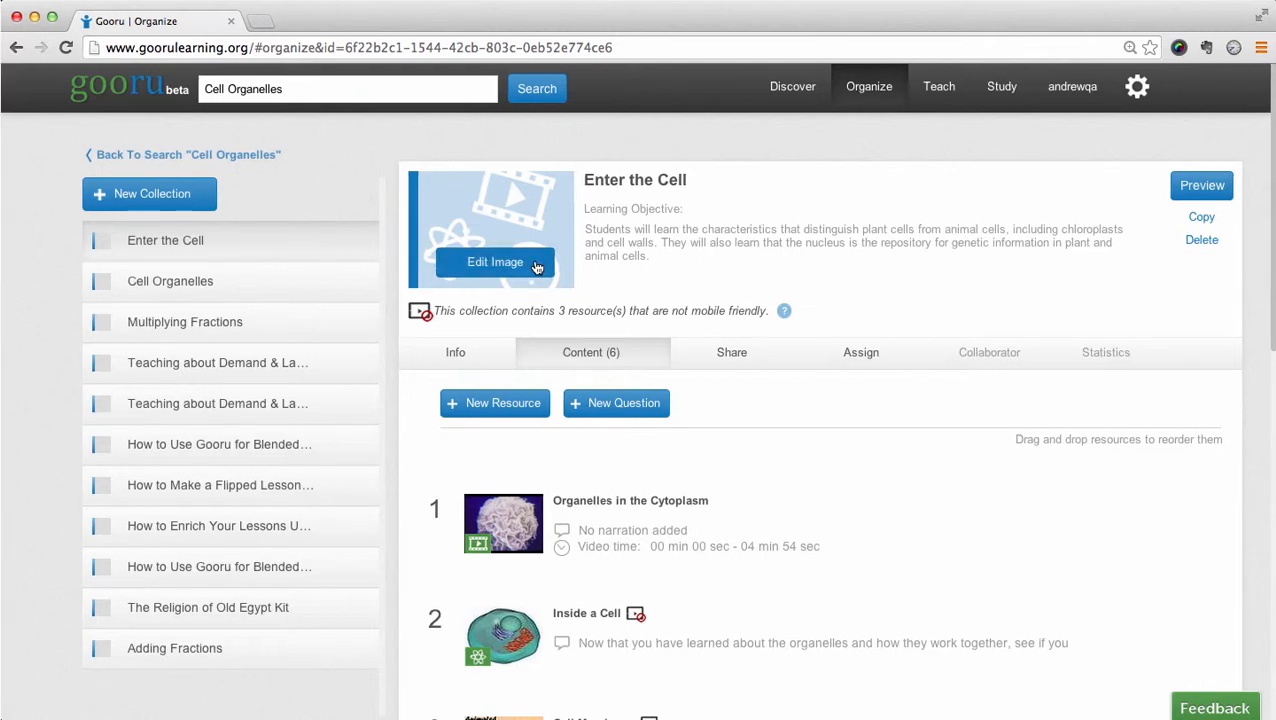
{"action": "left_click", "coordinate": [537, 264]}
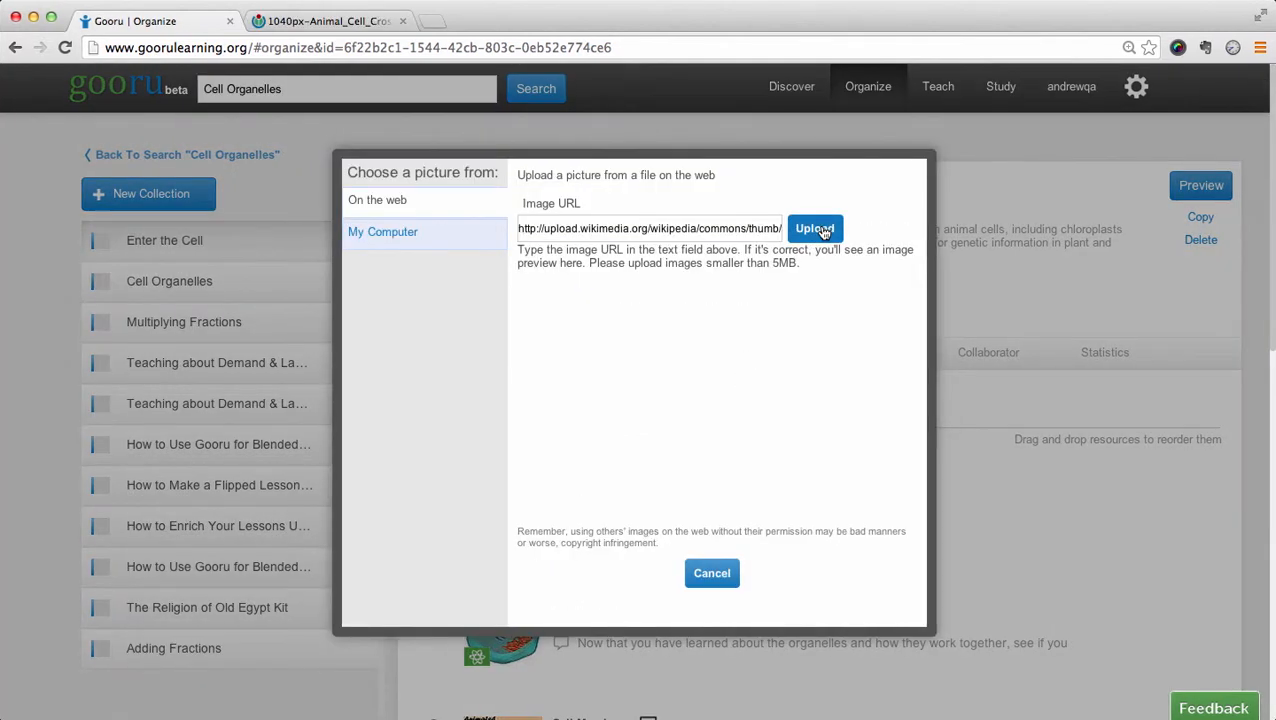
{"action": "left_click", "coordinate": [815, 229]}
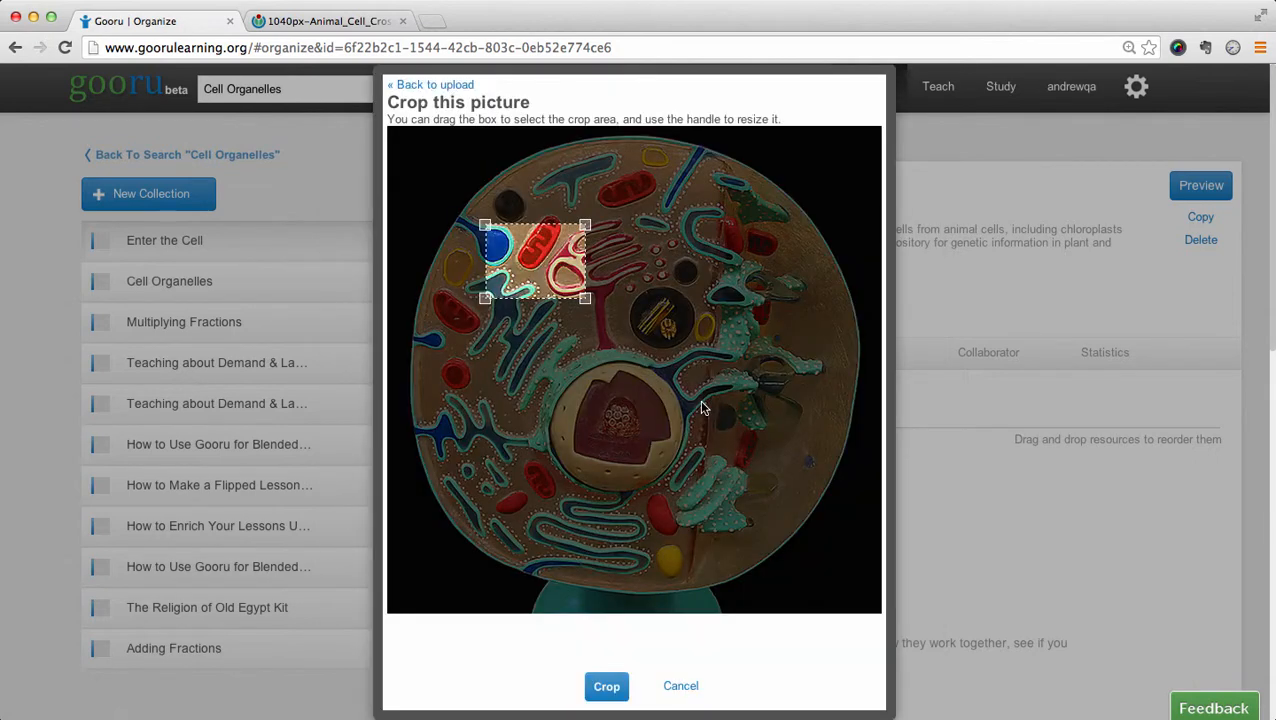
{"action": "left_click_drag", "start_coordinate": [547, 271], "coordinate": [426, 149]}
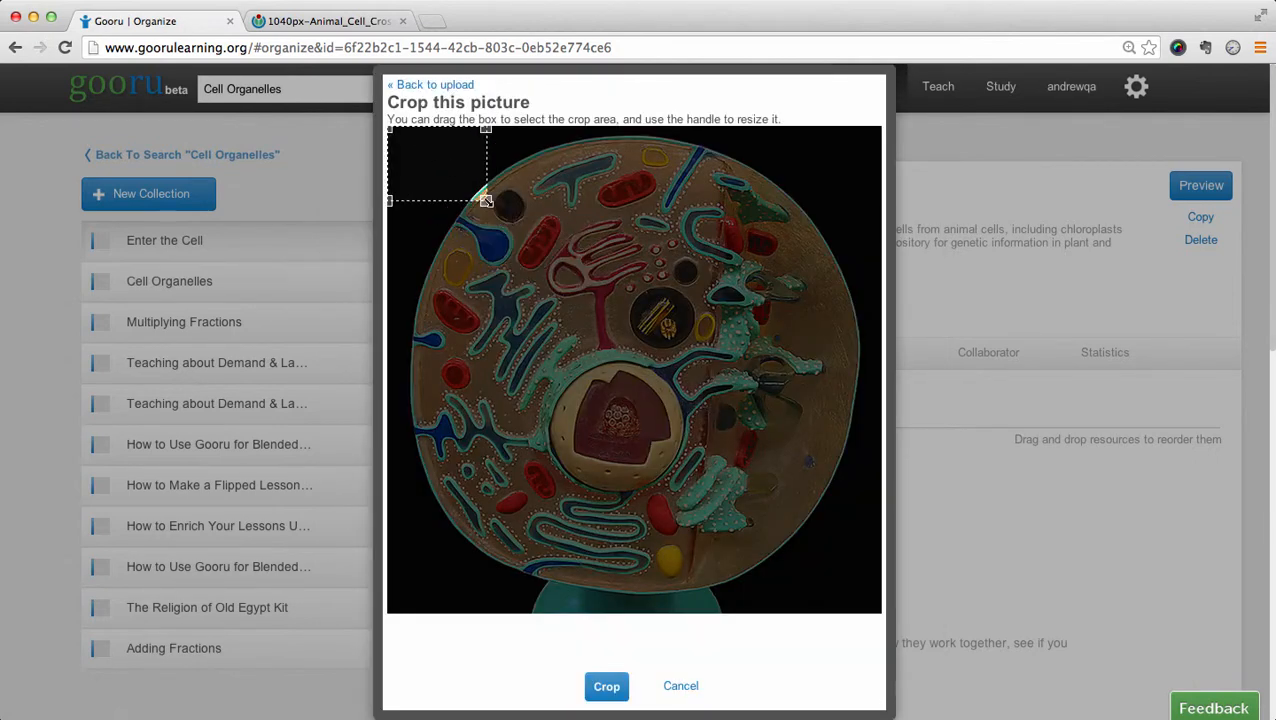
{"action": "left_click_drag", "start_coordinate": [486, 201], "coordinate": [994, 577]}
{"action": "left_click", "coordinate": [606, 686]}
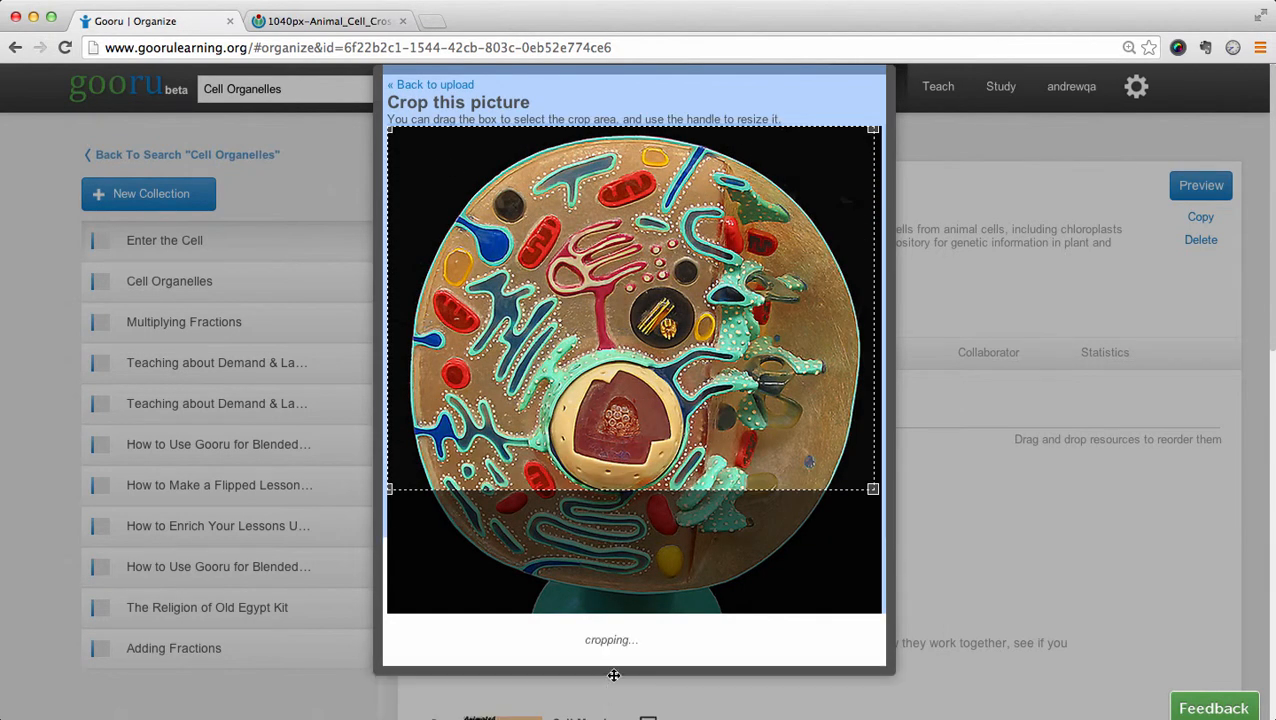
Open the collection's learning objective for editing and save it.
{"action": "left_click", "coordinate": [645, 252]}
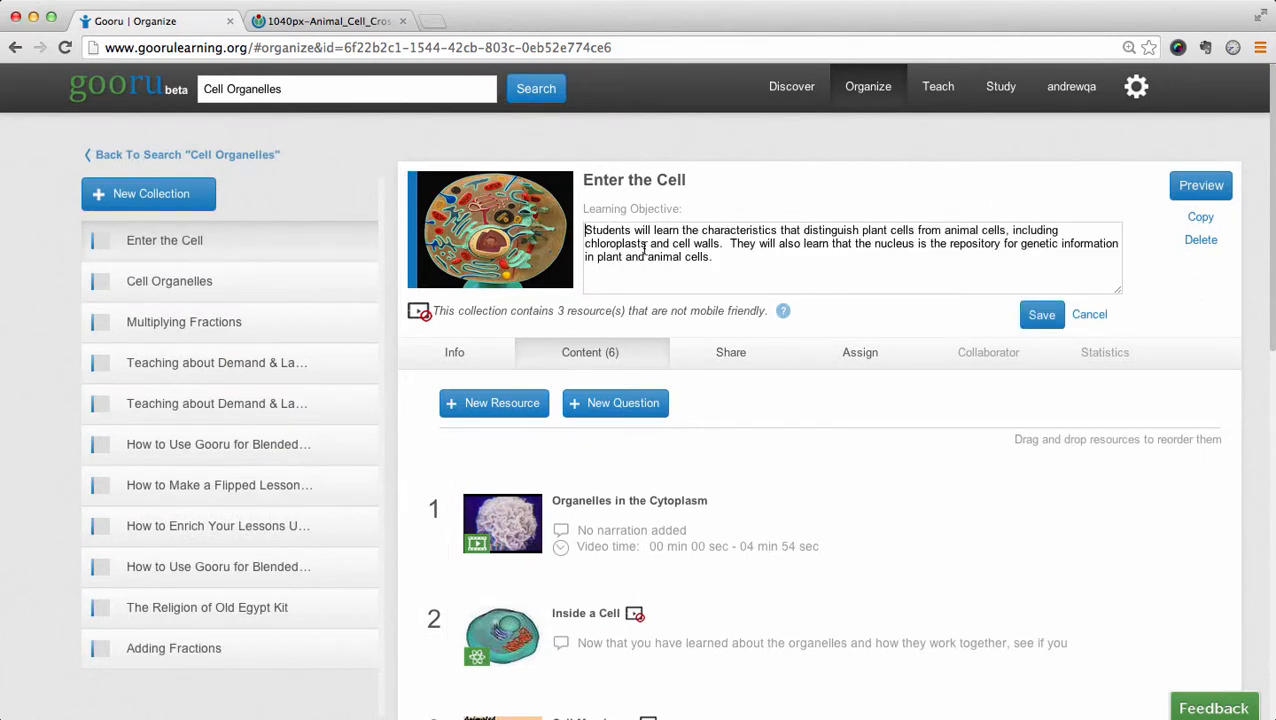
{"action": "left_click", "coordinate": [1041, 314]}
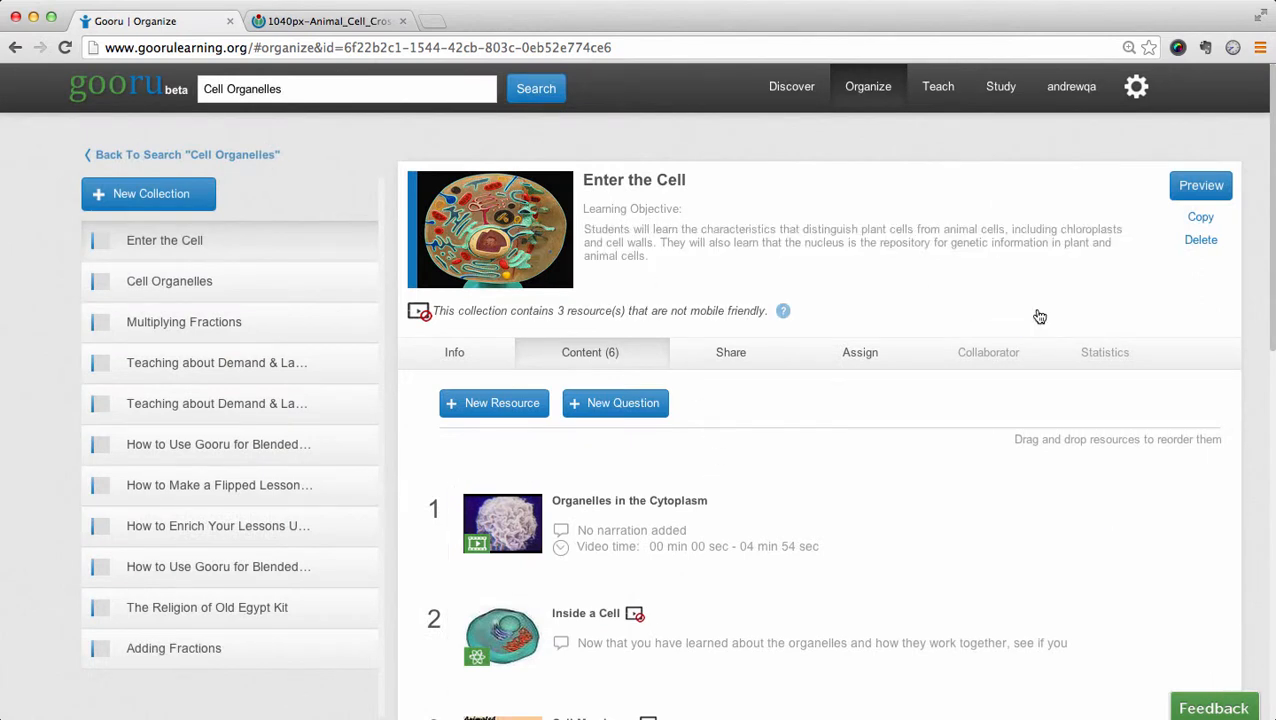
Move Organelles in the Cytoplasm below Inside a Cell, and move it back to first place in the collection.
{"action": "scroll", "coordinate": [695, 435], "scroll_direction": "down", "scroll_amount": 5}
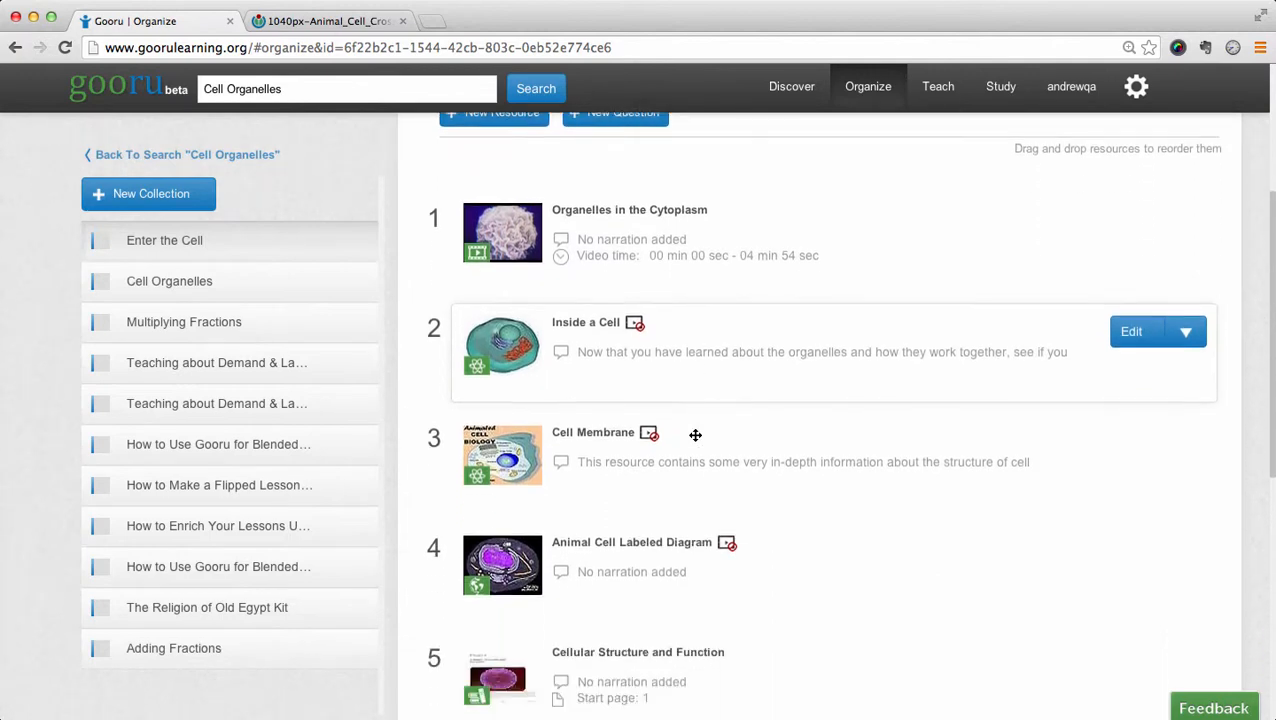
{"action": "scroll", "coordinate": [695, 435], "scroll_direction": "up", "scroll_amount": 4}
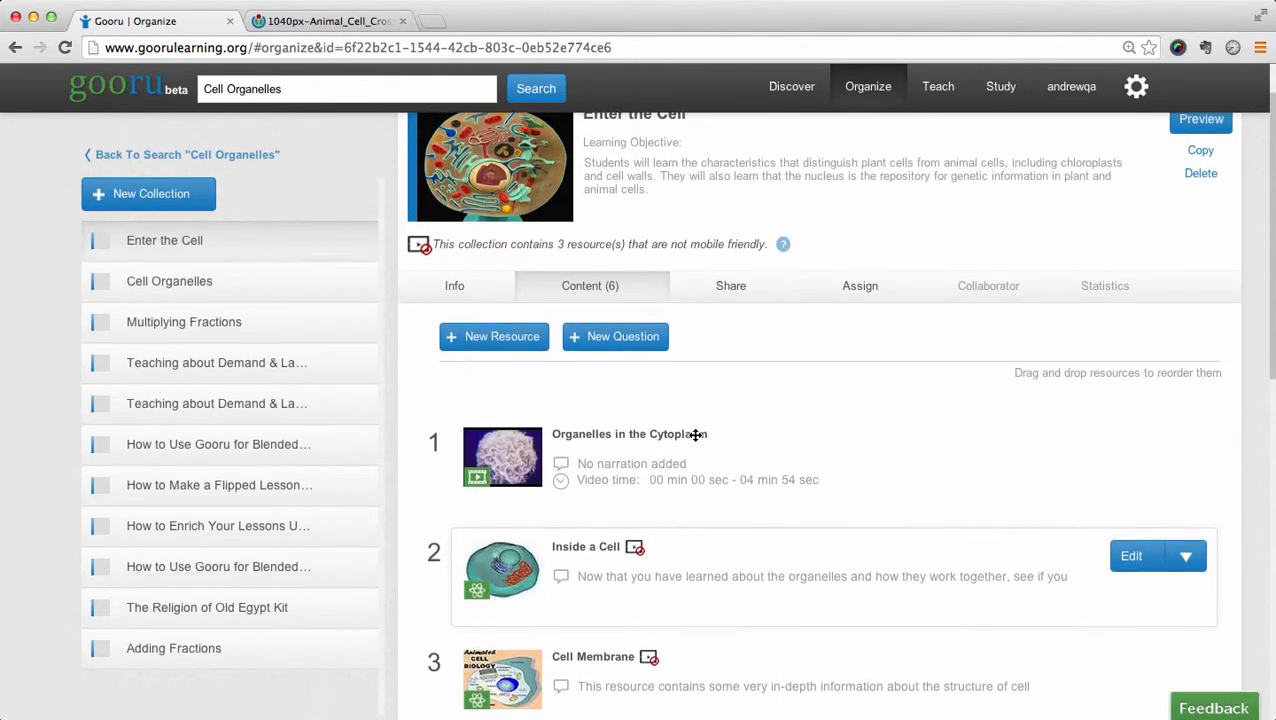
{"action": "left_click_drag", "start_coordinate": [775, 498], "coordinate": [763, 571]}
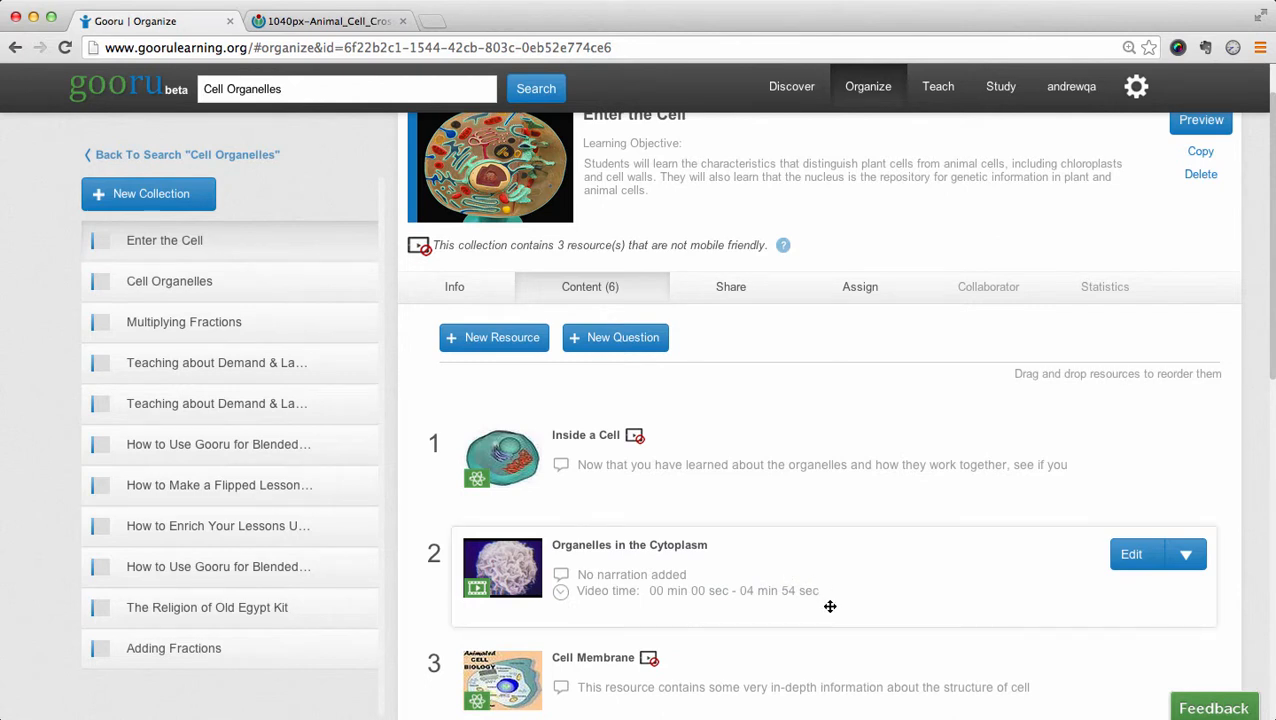
{"action": "left_click_drag", "start_coordinate": [914, 594], "coordinate": [695, 414]}
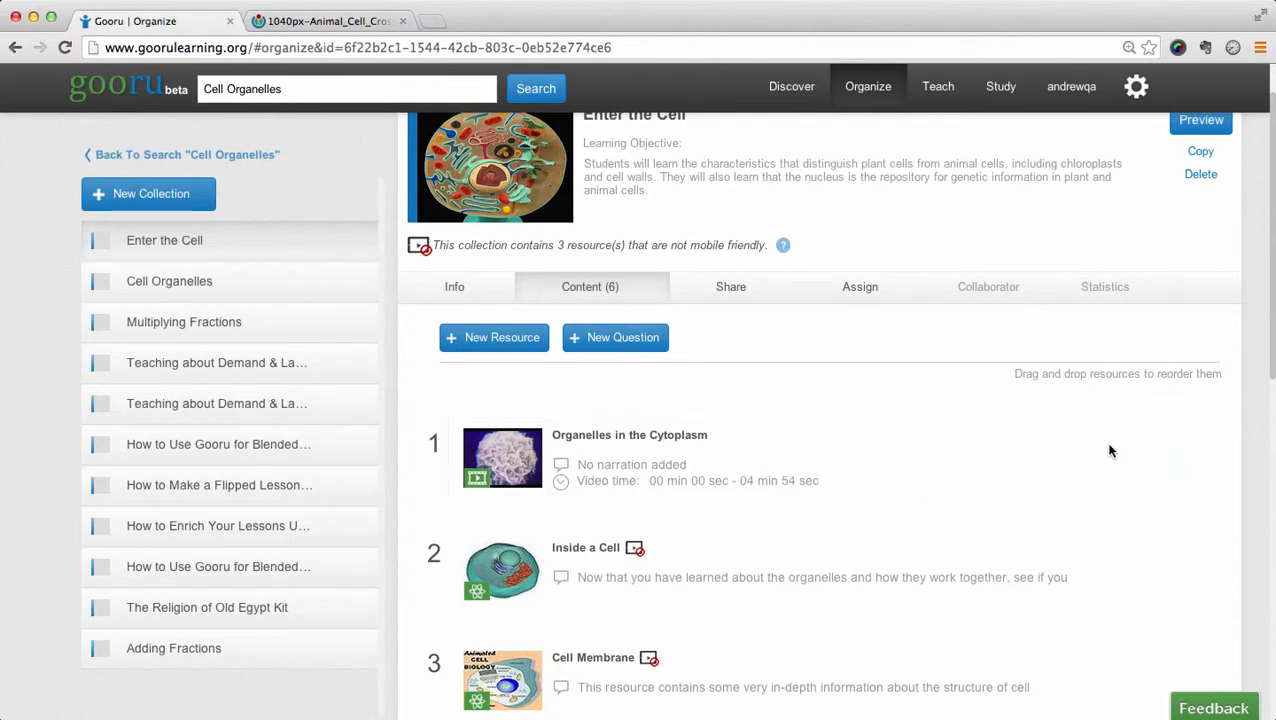
Open the narration of the Inside a Cell resource for editing and save it.
{"action": "left_click", "coordinate": [1128, 557]}
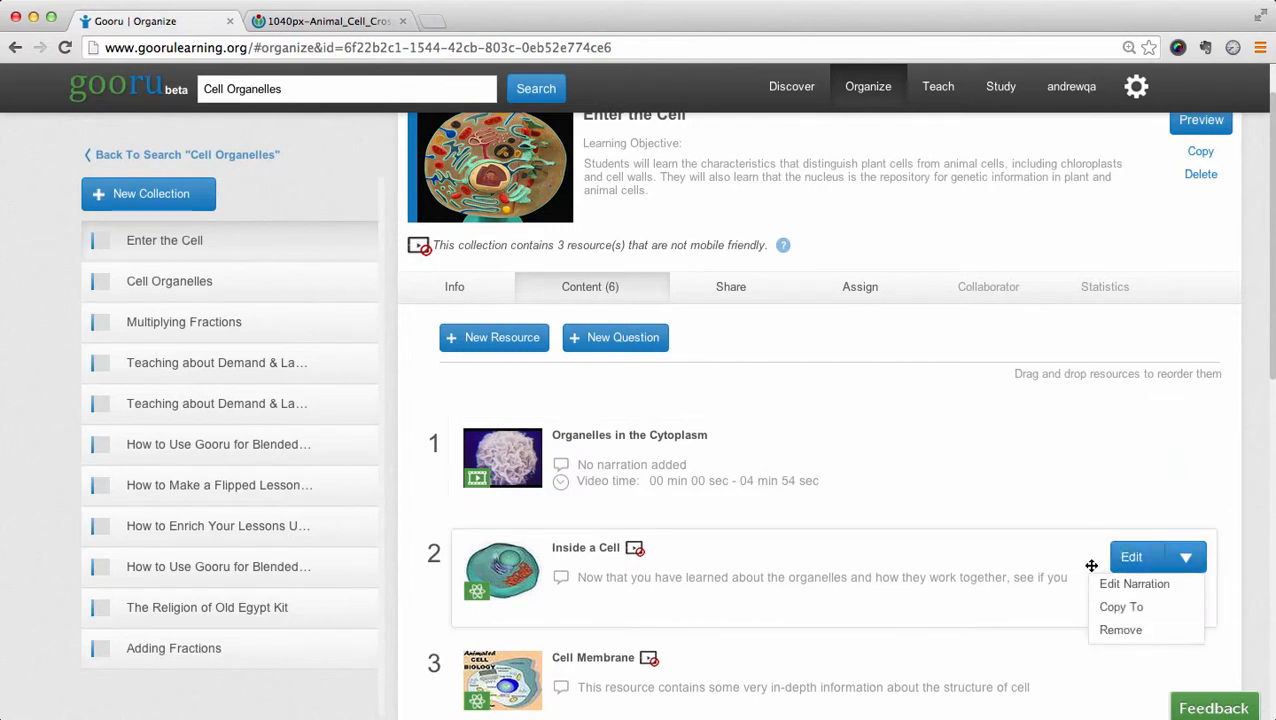
{"action": "left_click", "coordinate": [1126, 586]}
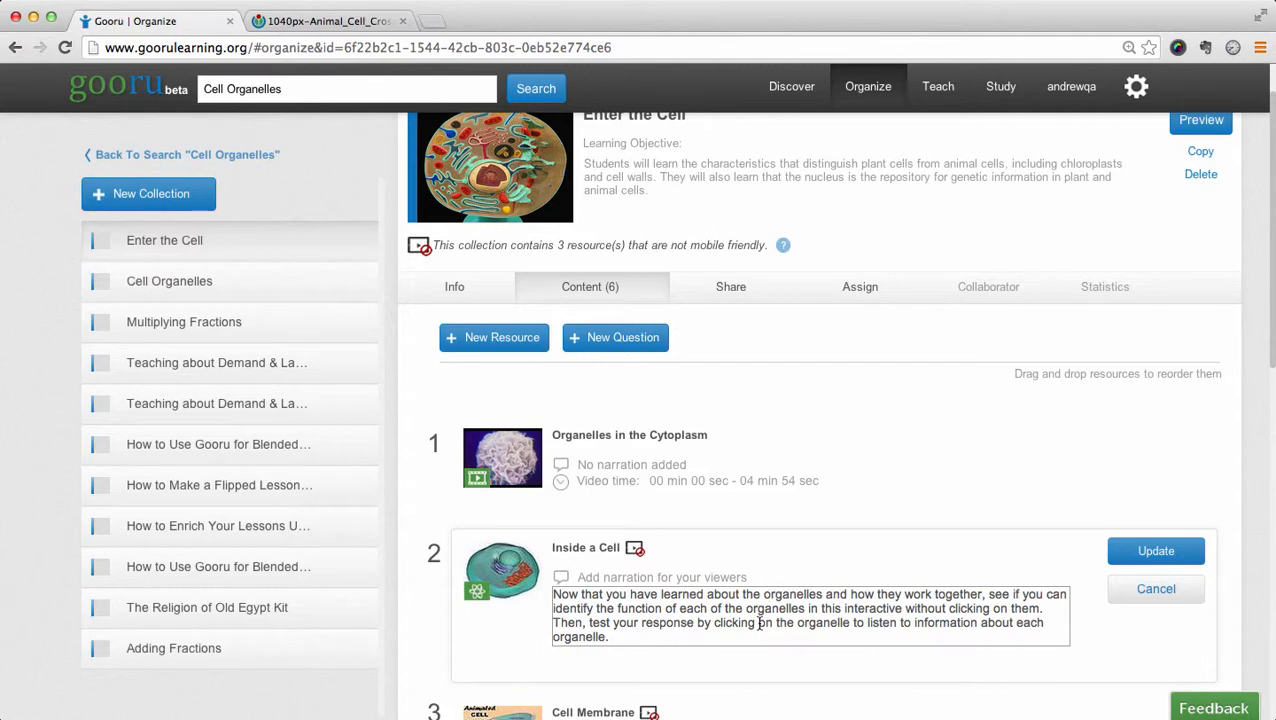
{"action": "left_click", "coordinate": [1143, 550]}
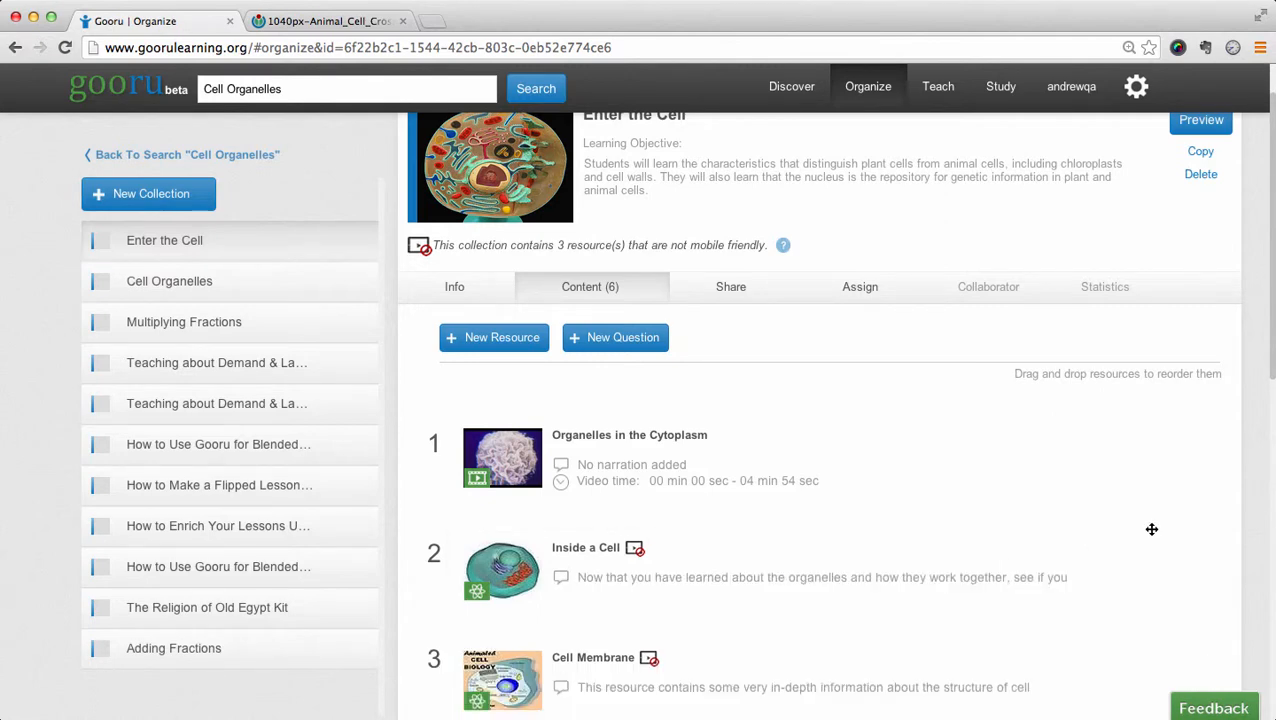
Open the start and stop times of the Organelles in the Cytoplasm video for editing and save them.
{"action": "left_click", "coordinate": [1148, 452]}
{"action": "left_click", "coordinate": [1140, 493]}
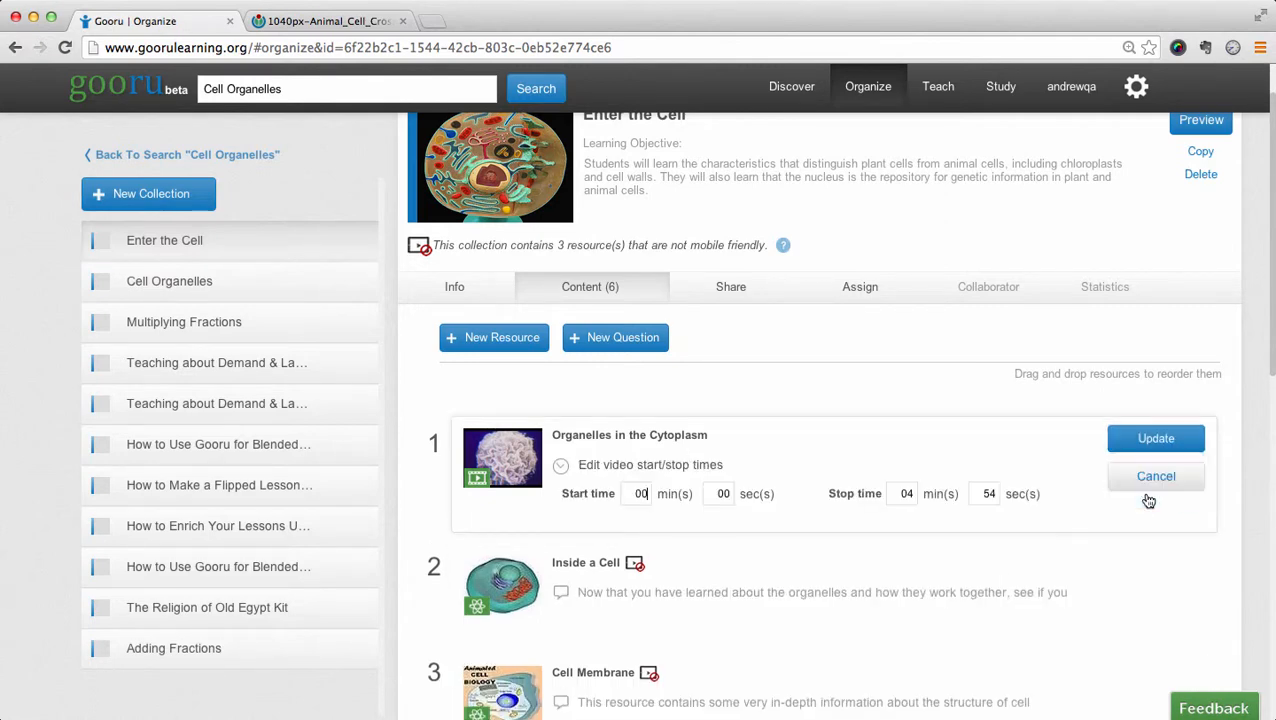
{"action": "left_click", "coordinate": [1155, 440]}
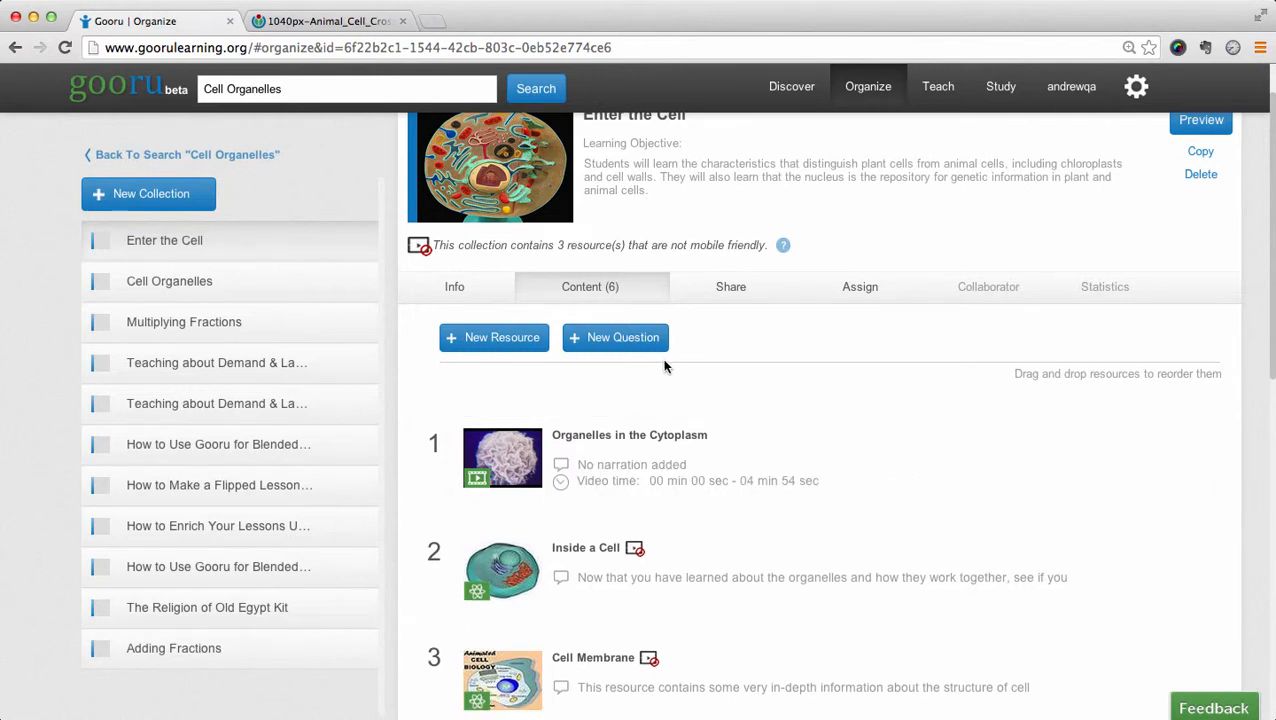
View the forms for adding a new resource from the web and from a file, and close the dialog.
{"action": "left_click", "coordinate": [493, 339]}
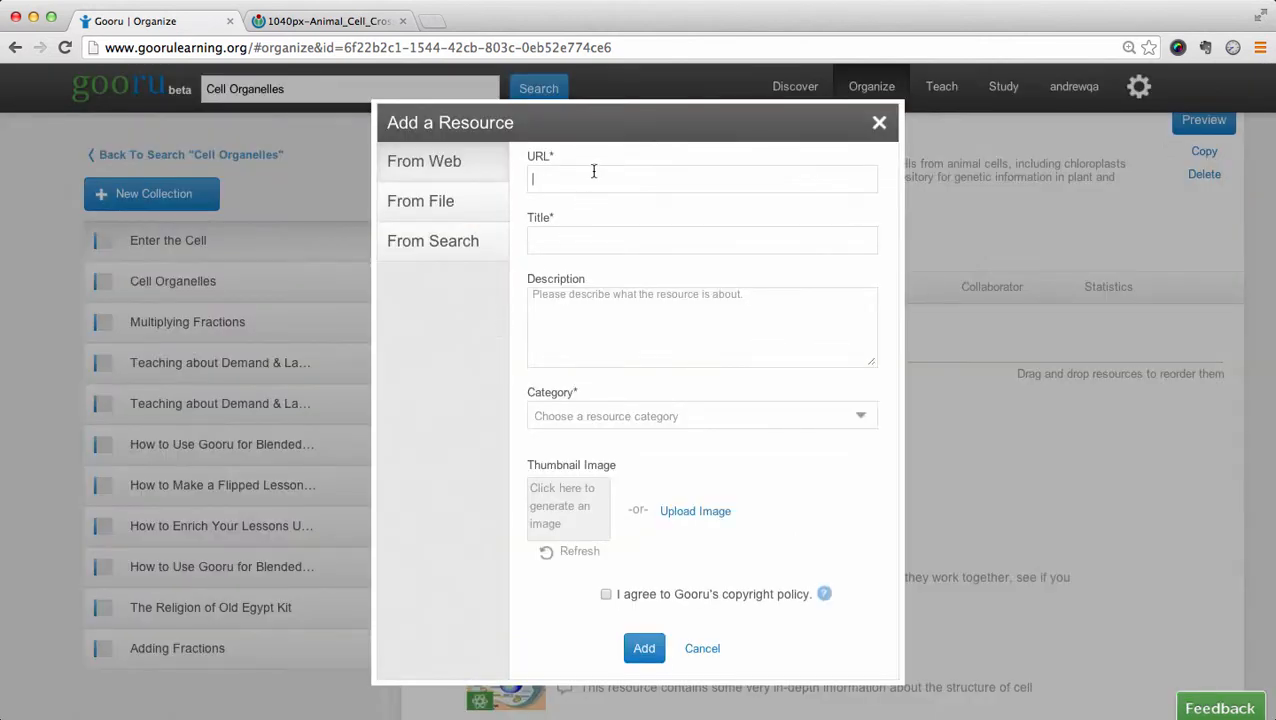
{"action": "left_click", "coordinate": [438, 203]}
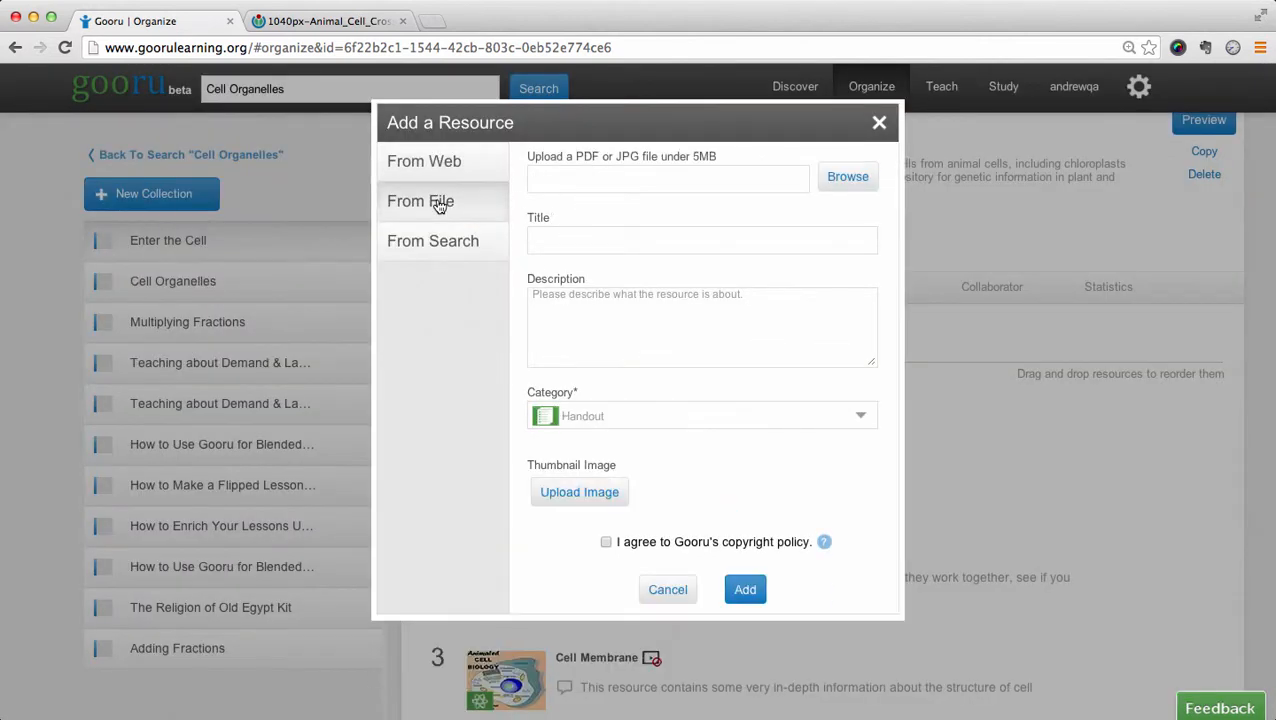
{"action": "left_click", "coordinate": [874, 124]}
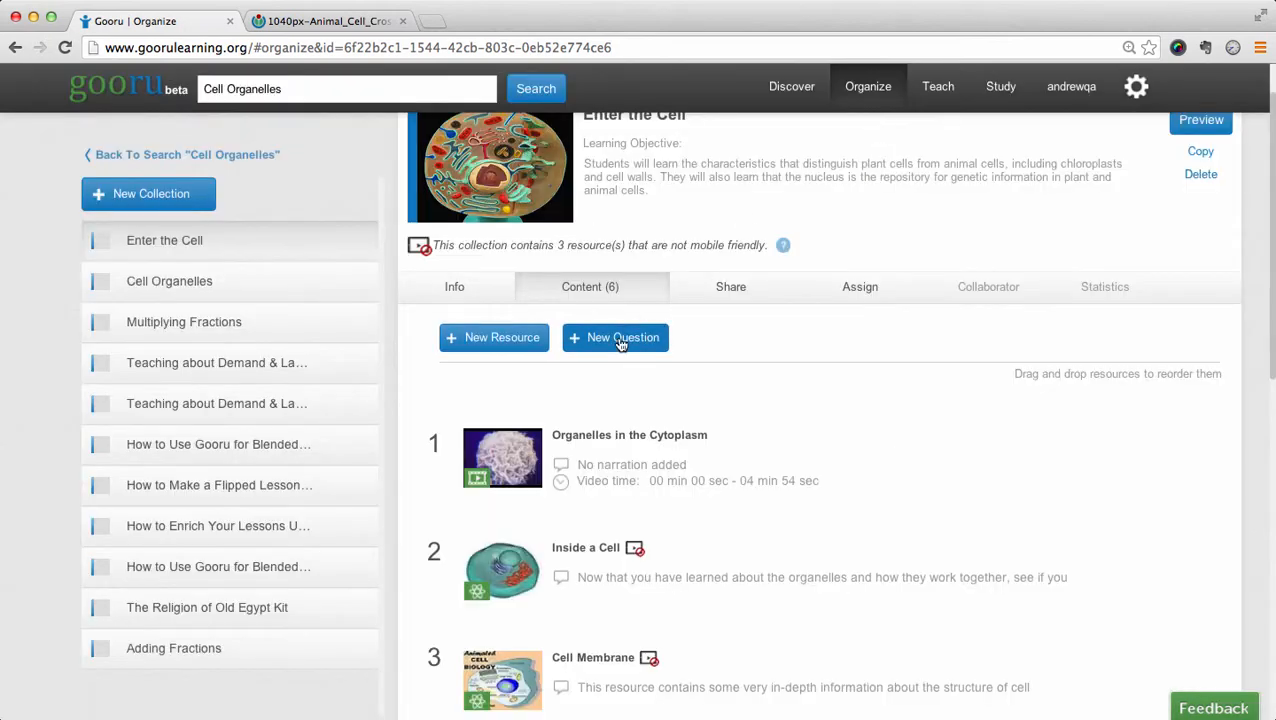
Start a new multiple-choice question with the text "What is the role of the Endoplasmic Reticulum?".
{"action": "left_click", "coordinate": [615, 337]}
{"action": "left_click", "coordinate": [641, 280]}
{"action": "type", "text": "What is the role of the End"}
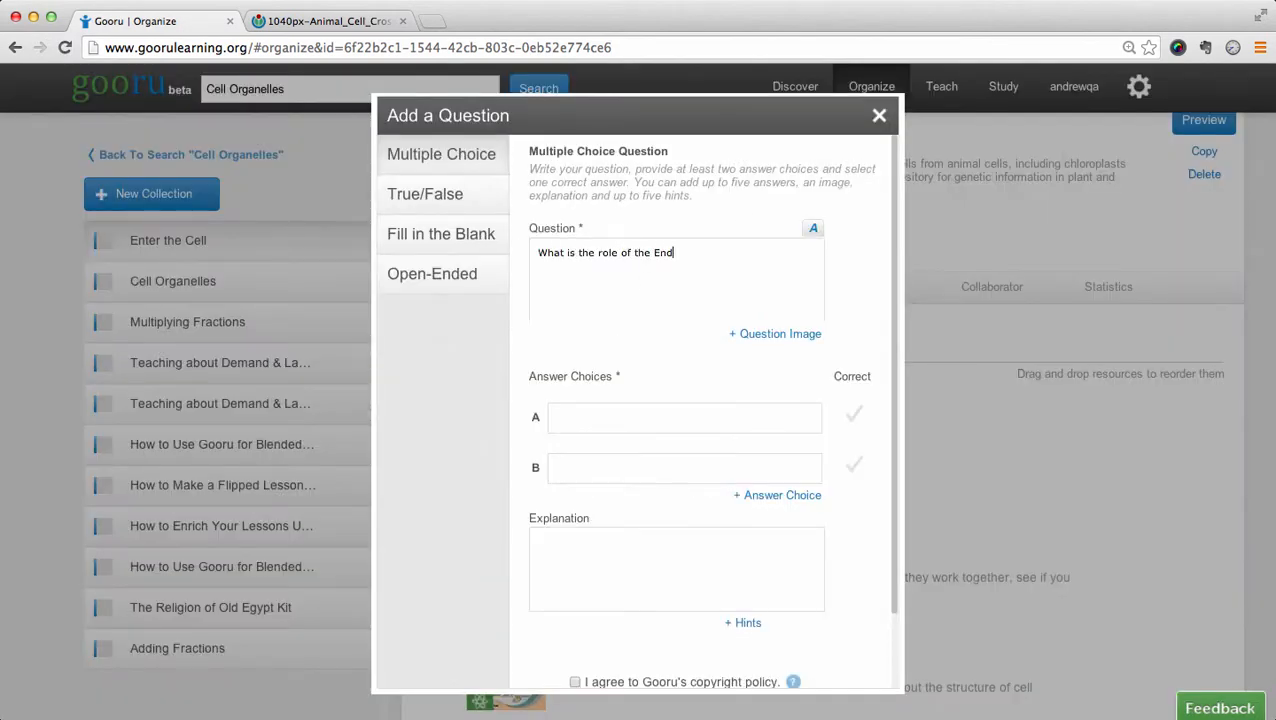
{"action": "type", "text": "oplasmic Reticulum?"}
Enter the answers Transporting and Destroying waste, mark Transporting as correct, accept the copyright policy and add the question to the collection.
{"action": "left_click", "coordinate": [606, 422]}
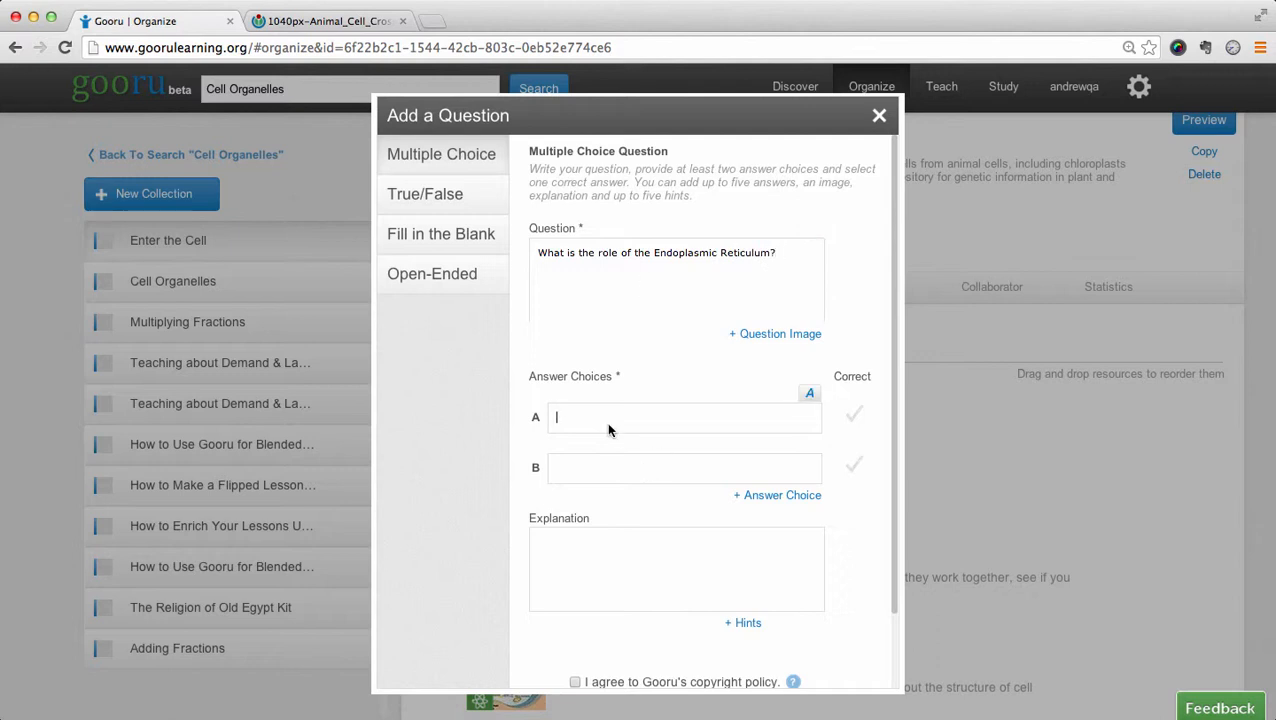
{"action": "type", "text": "Transporting"}
{"action": "key", "text": "Tab"}
{"action": "type", "text": "Destroying waste"}
{"action": "left_click", "coordinate": [853, 414]}
{"action": "left_click", "coordinate": [575, 682]}
{"action": "scroll", "coordinate": [700, 550], "scroll_direction": "down", "scroll_amount": 1}
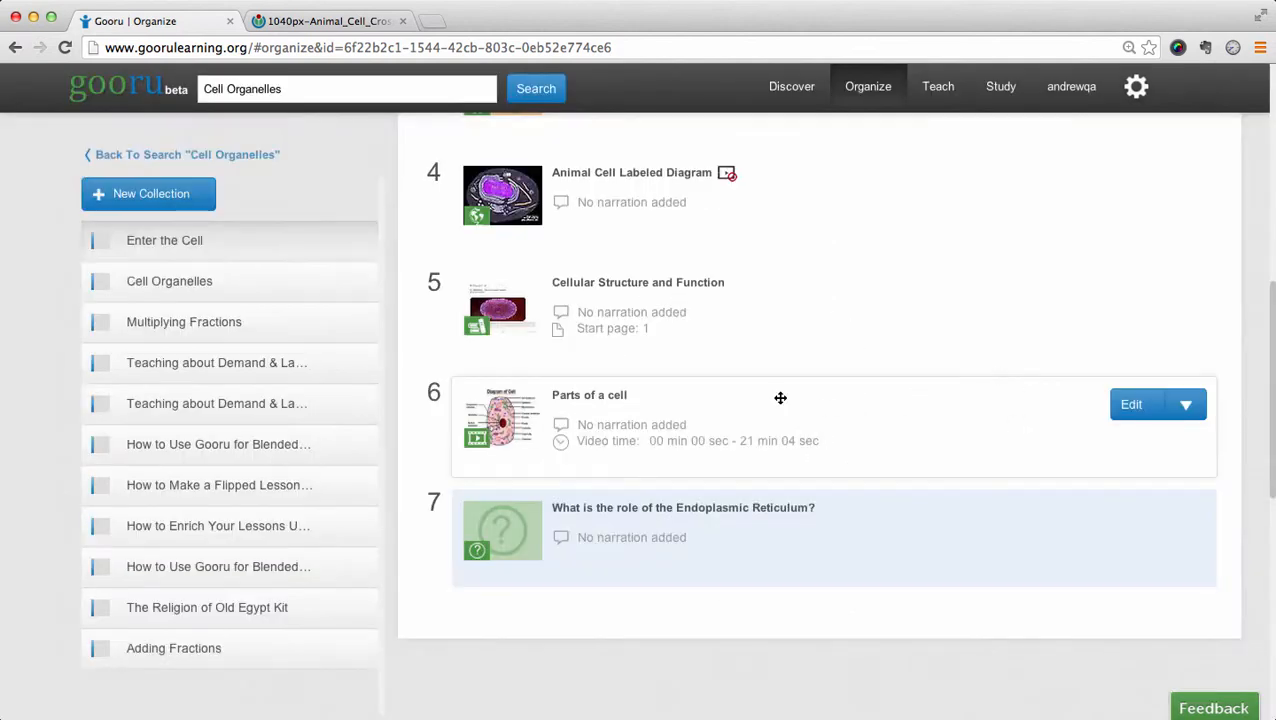
Set the visibility of the Enter the Cell collection to Public and dismiss the certificate.
{"action": "scroll", "coordinate": [818, 453], "scroll_direction": "up", "scroll_amount": 10}
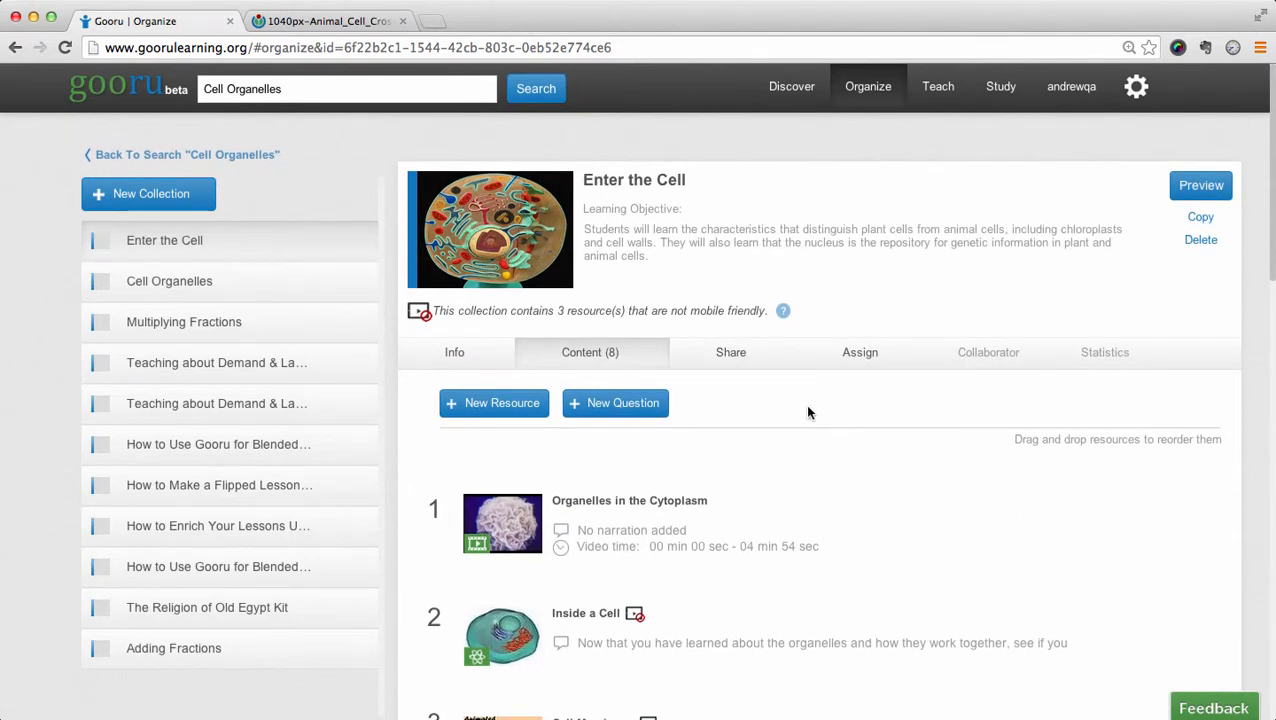
{"action": "left_click", "coordinate": [744, 363]}
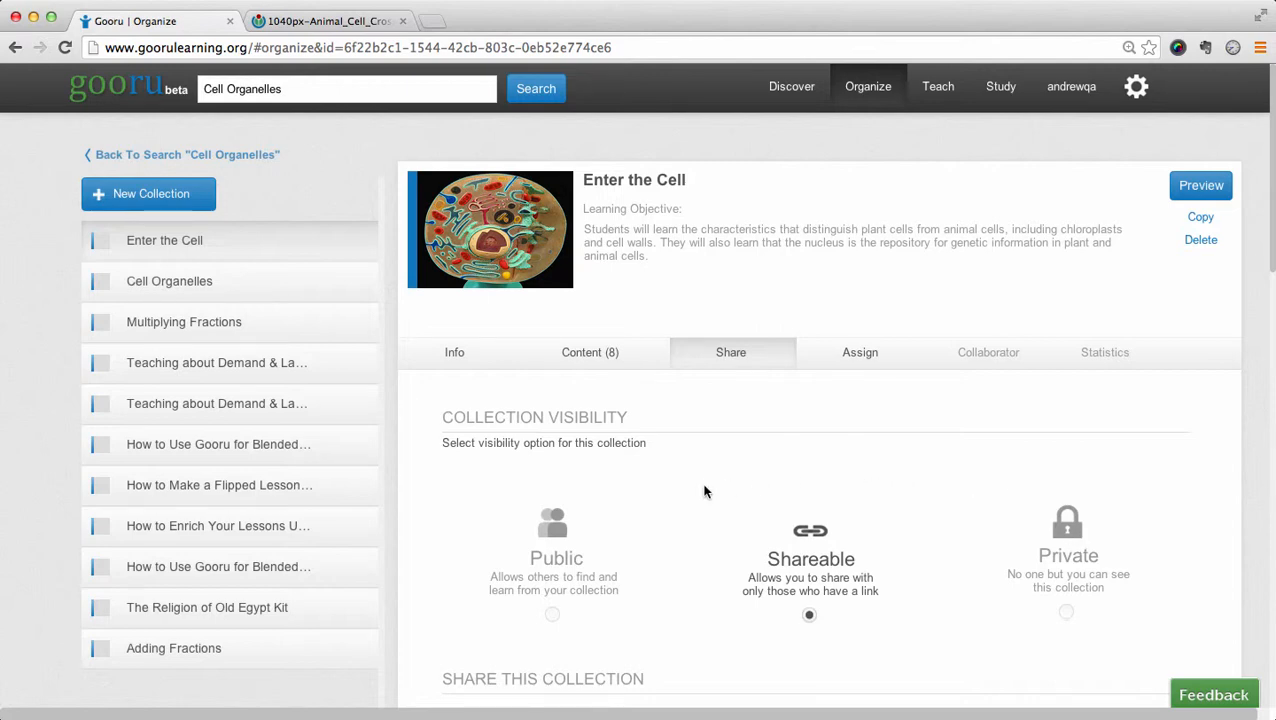
{"action": "left_click", "coordinate": [559, 545]}
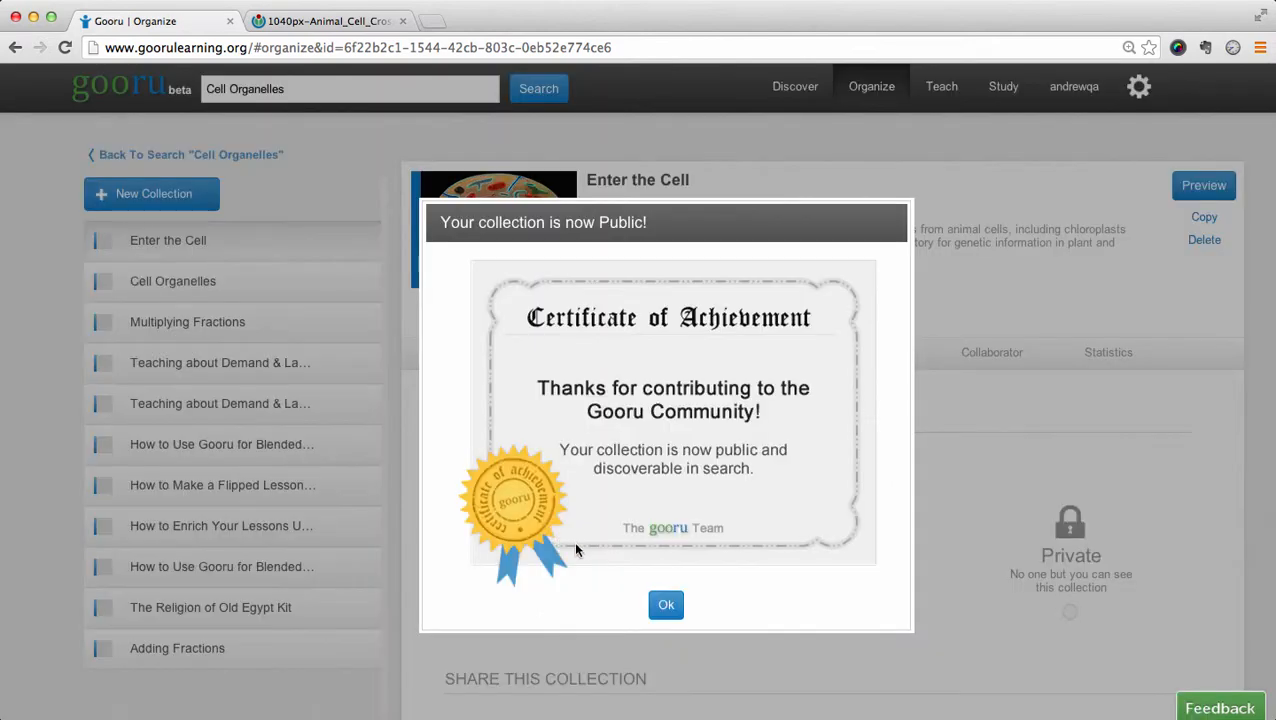
{"action": "left_click", "coordinate": [666, 604]}
View the options for sharing the collection through social media, email or a copied link.
{"action": "scroll", "coordinate": [672, 612], "scroll_direction": "down", "scroll_amount": 5}
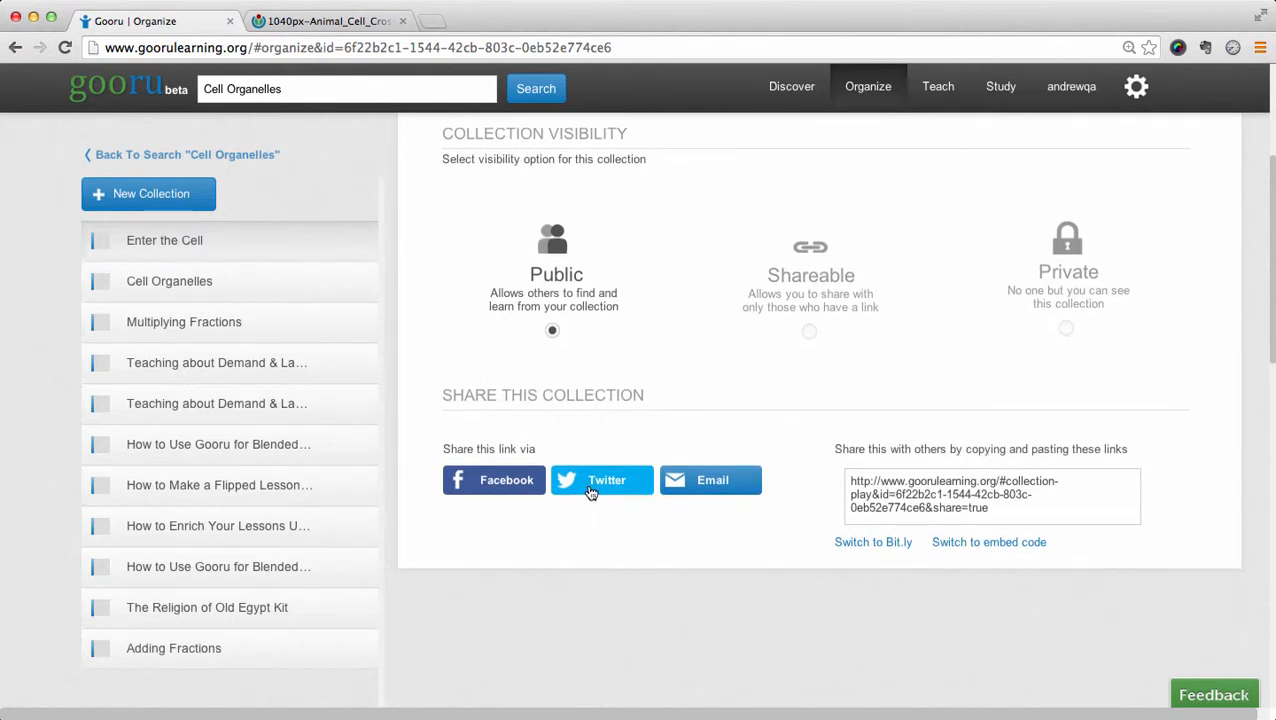
{"action": "left_click", "coordinate": [897, 504]}
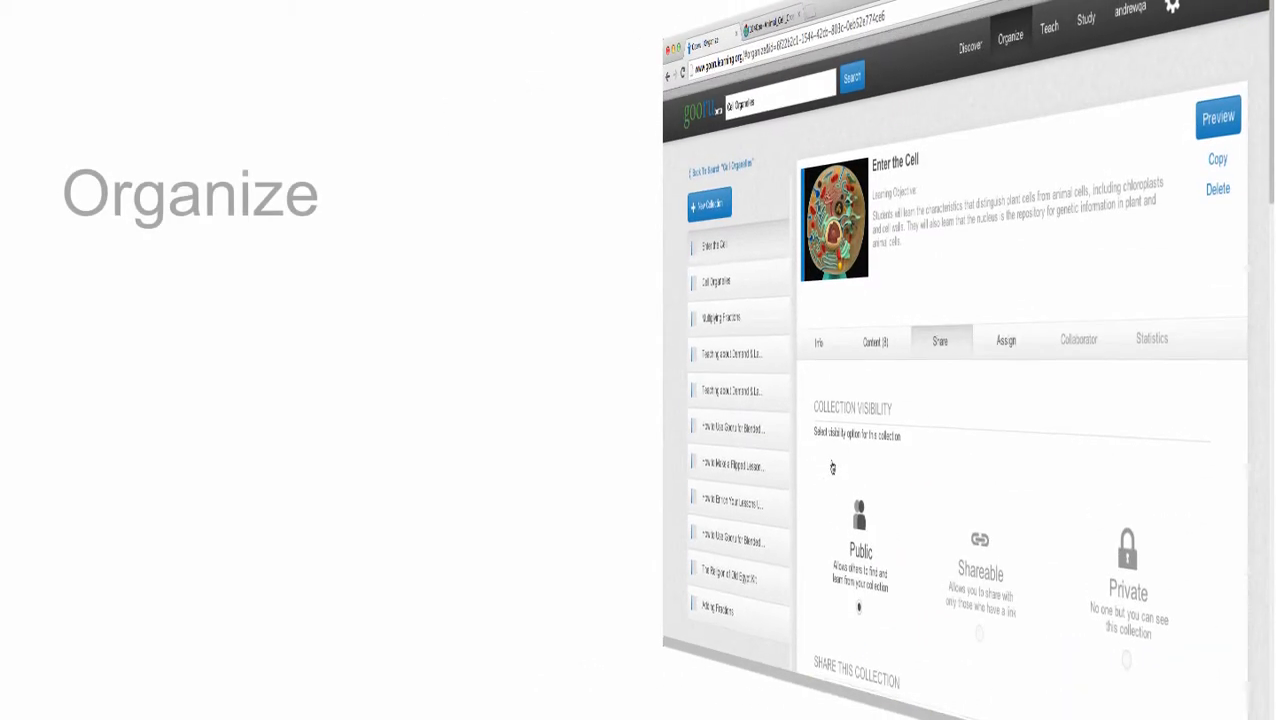
{"action": "scroll", "coordinate": [832, 467], "scroll_direction": "down", "scroll_amount": 1}
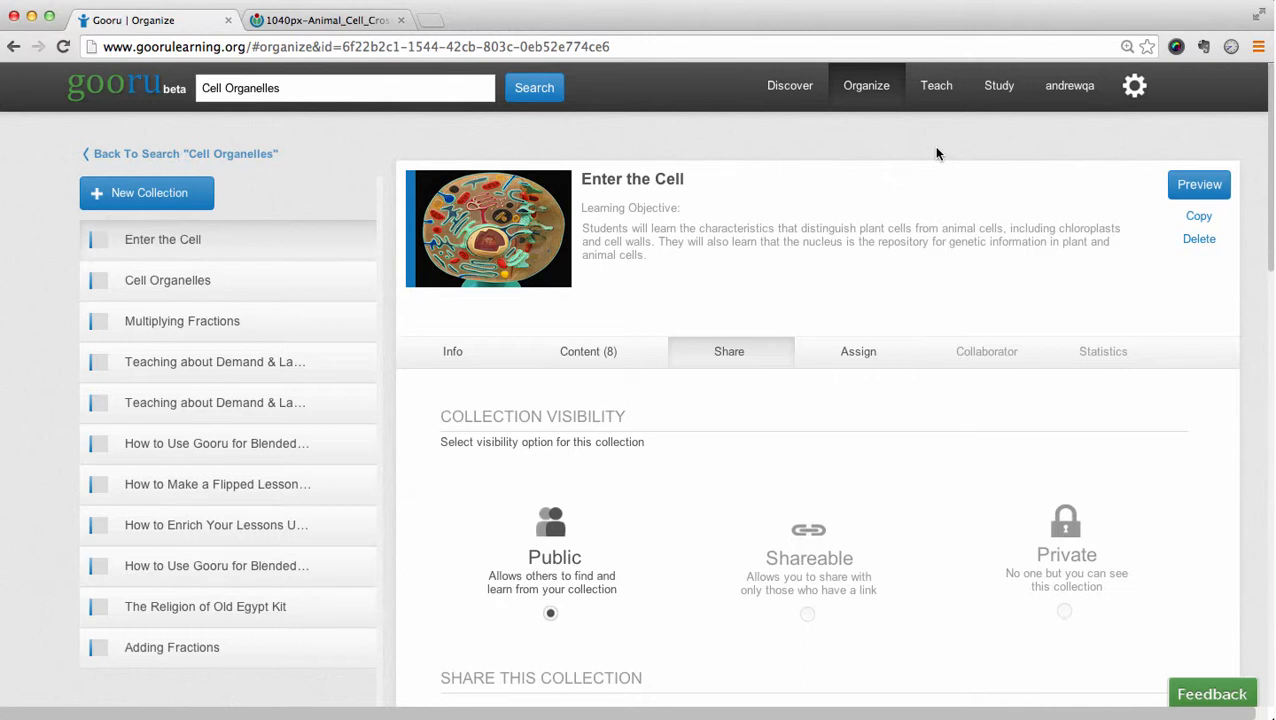
Open the Life Science classpage and add the Enter the Cell collection to the Cells Unit assignment.
{"action": "left_click", "coordinate": [955, 98]}
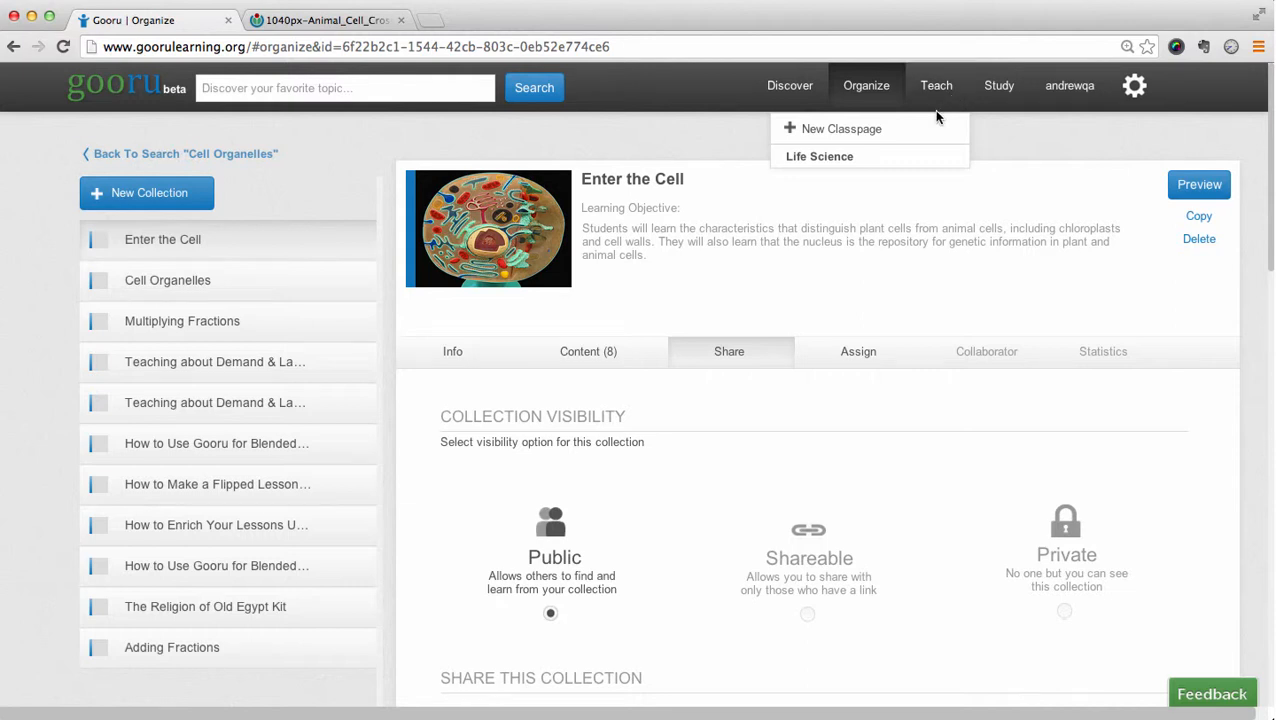
{"action": "left_click", "coordinate": [899, 162]}
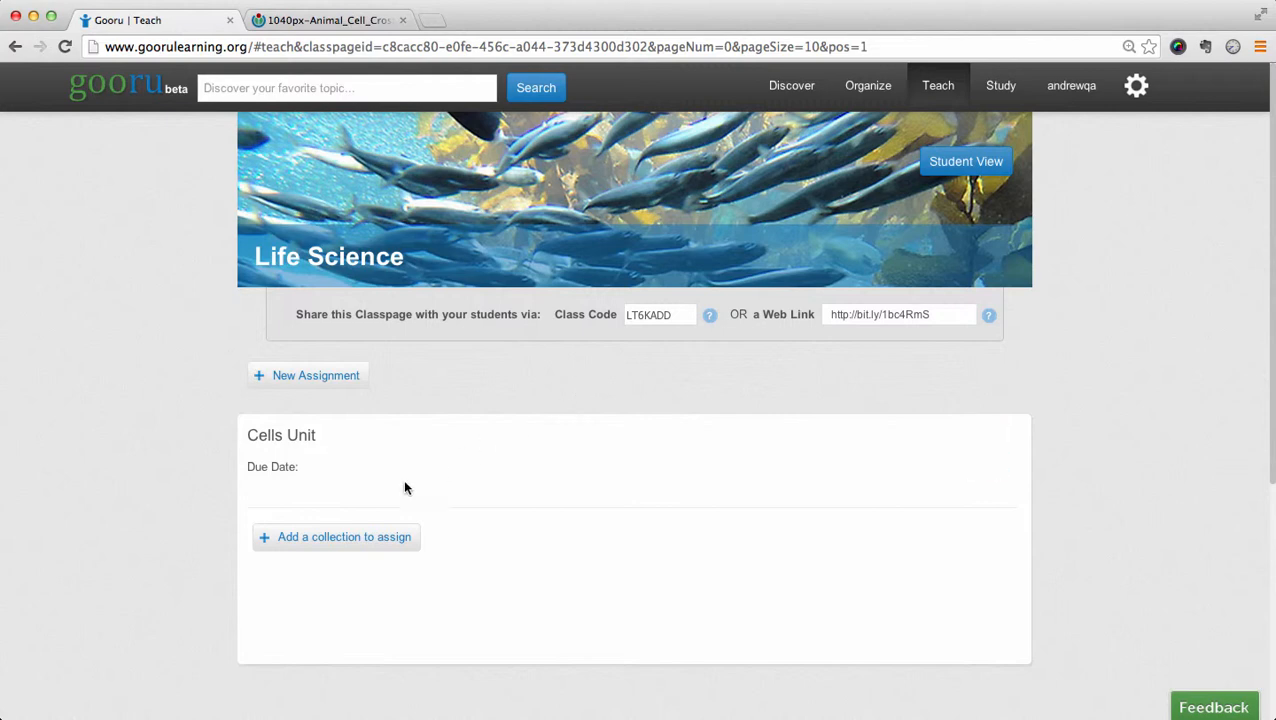
{"action": "left_click", "coordinate": [344, 538]}
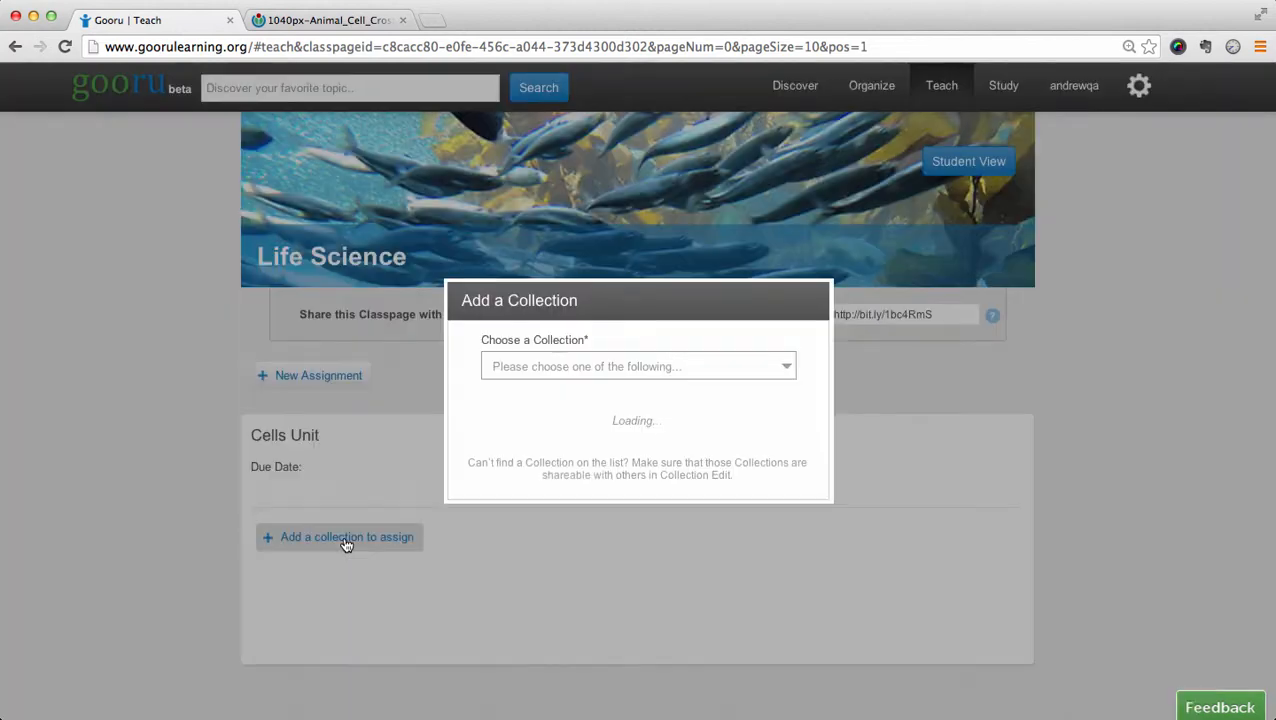
{"action": "left_click", "coordinate": [784, 370]}
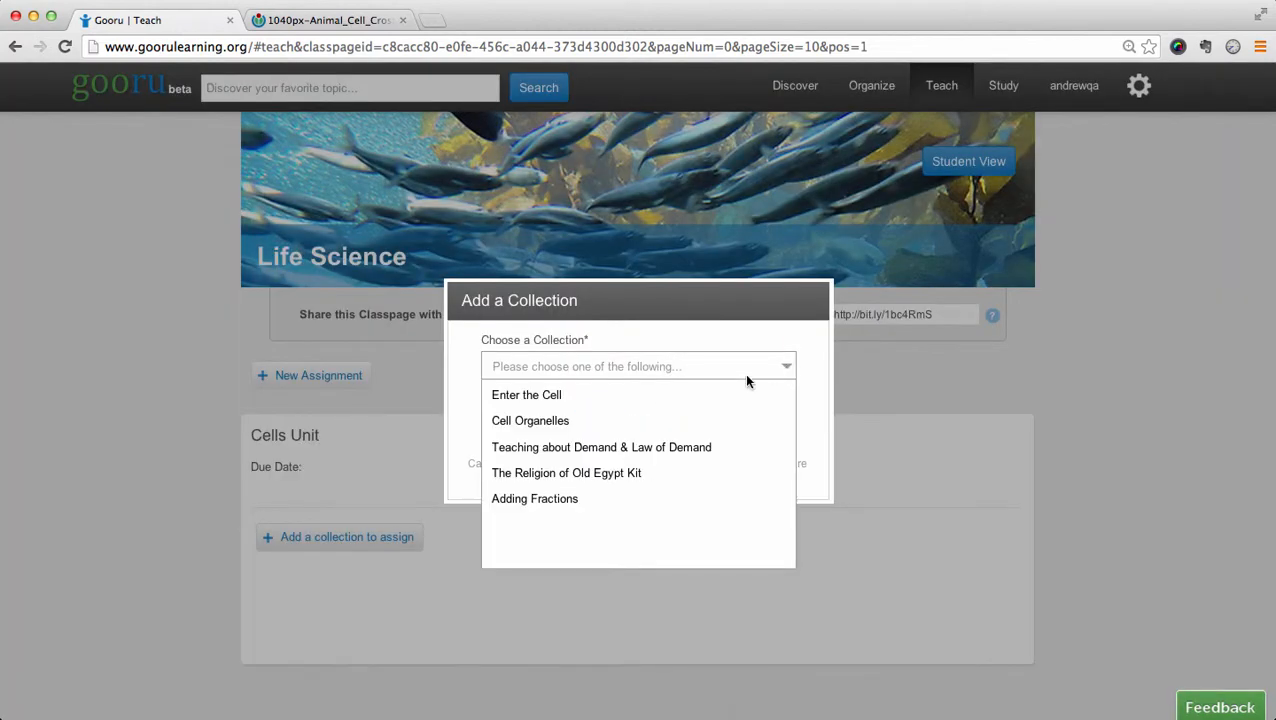
{"action": "left_click", "coordinate": [711, 399]}
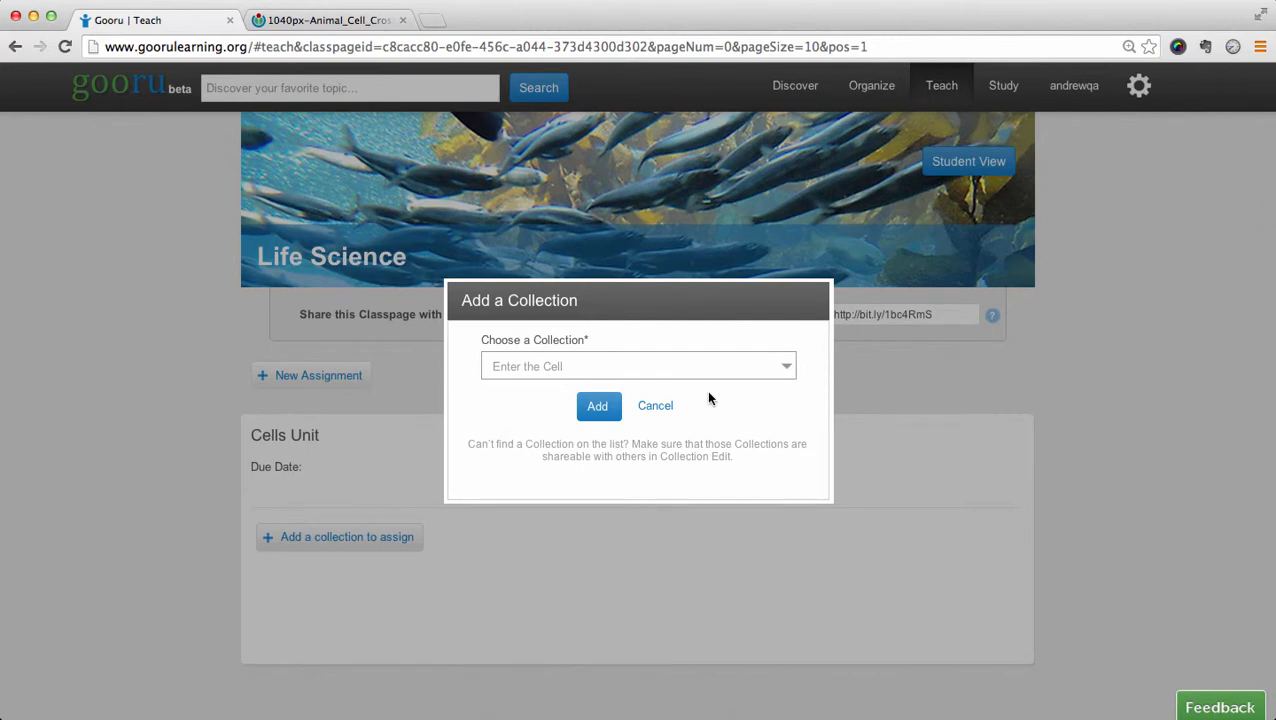
{"action": "left_click", "coordinate": [599, 407]}
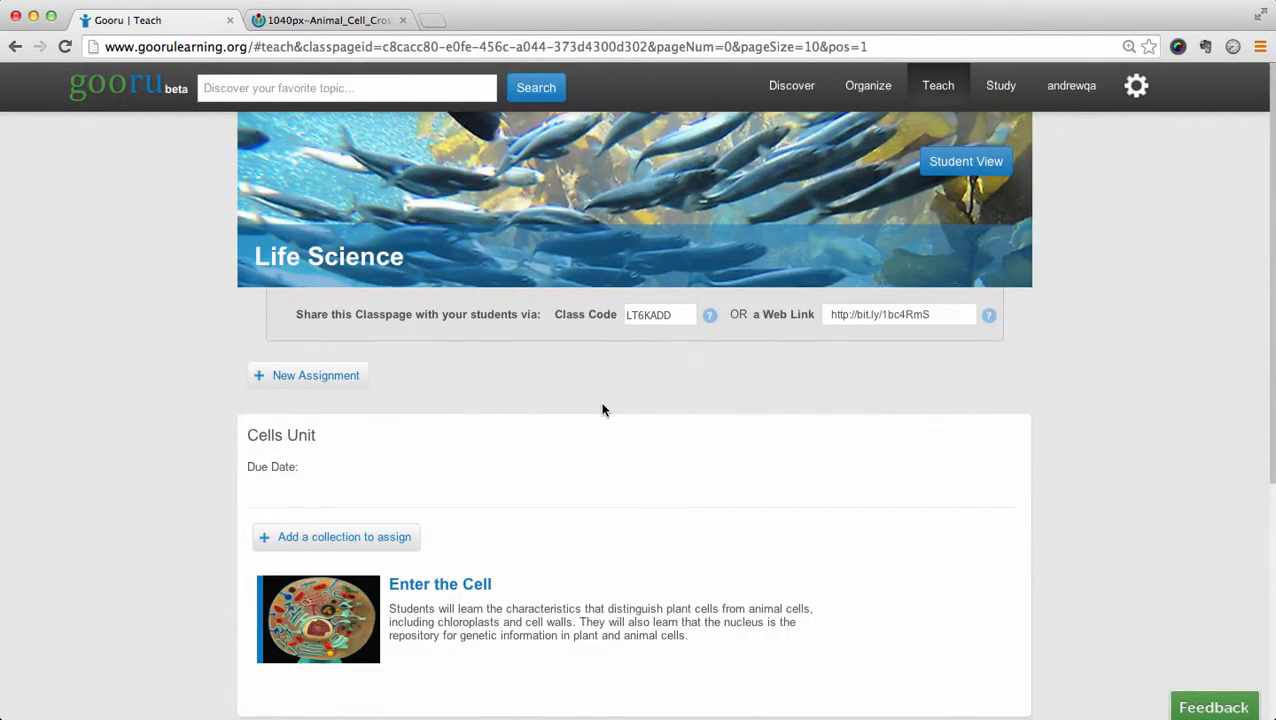
Review the Cells Unit assignment and the classpage's web link, and copy the class code for students.
{"action": "scroll", "coordinate": [602, 410], "scroll_direction": "down", "scroll_amount": 3}
{"action": "scroll", "coordinate": [602, 410], "scroll_direction": "up", "scroll_amount": 3}
{"action": "left_click", "coordinate": [885, 316]}
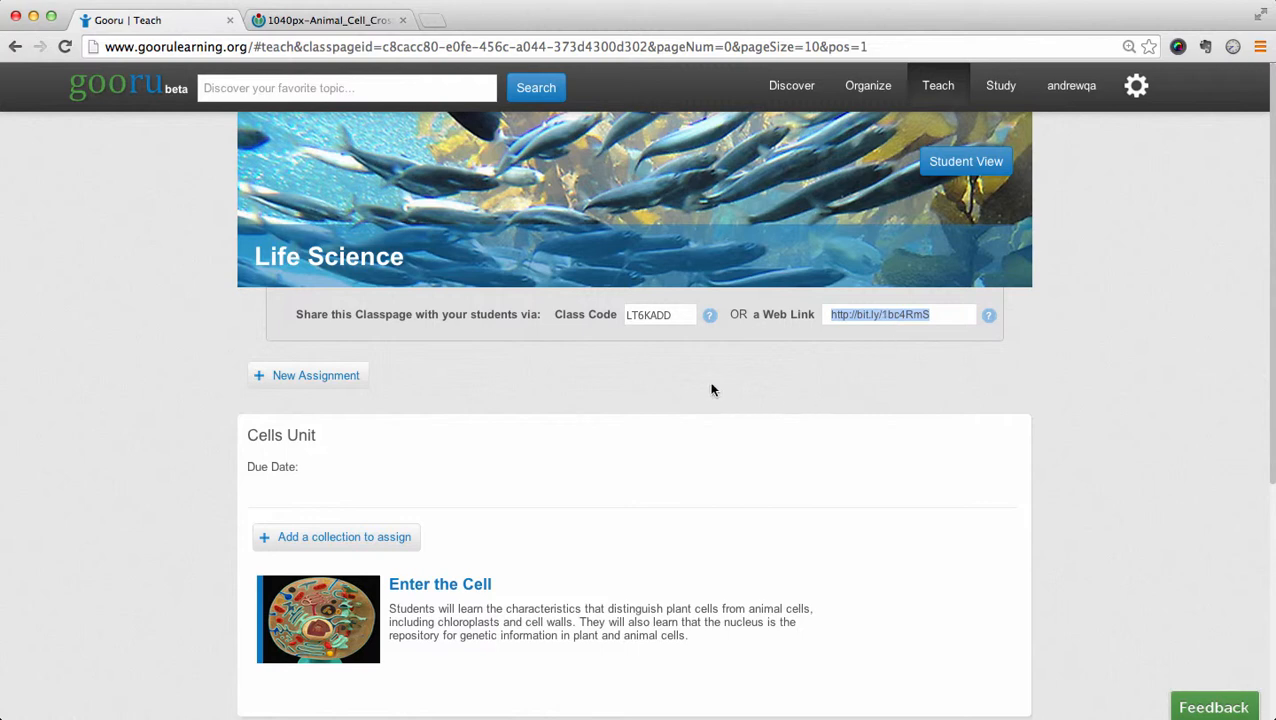
{"action": "left_click", "coordinate": [664, 316]}
{"action": "key", "text": "super+c"}
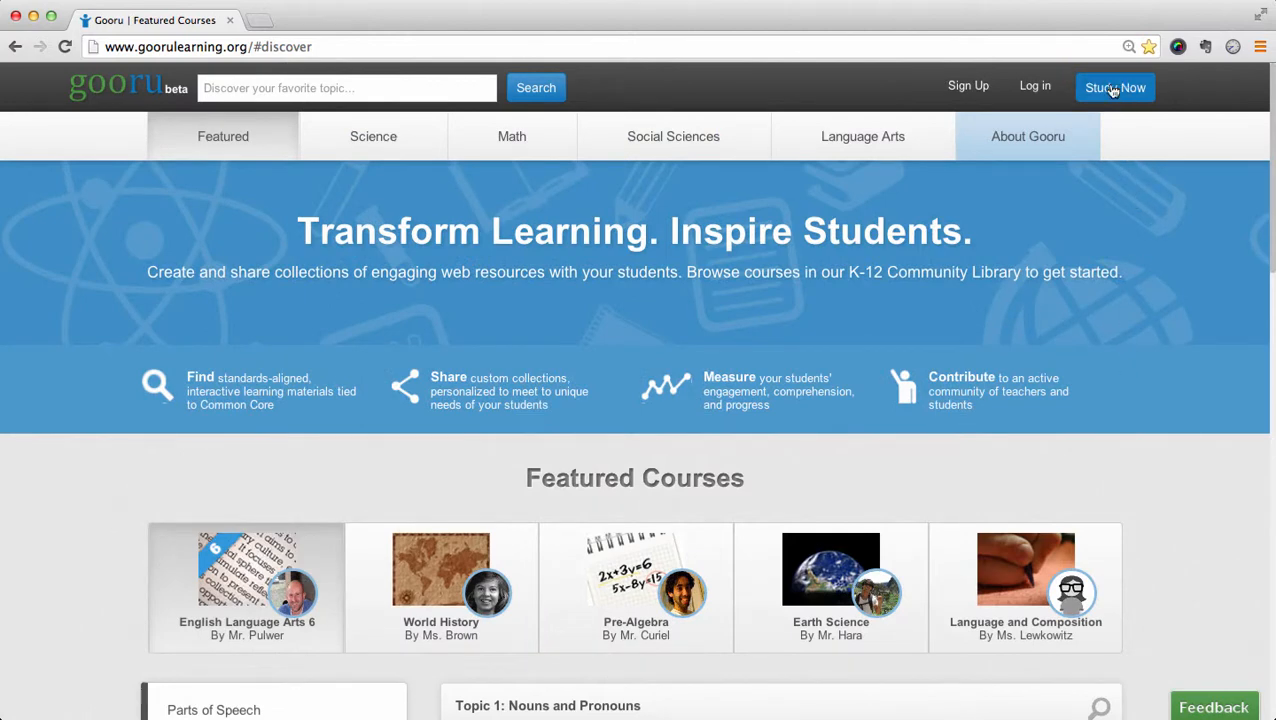
Open the classpage as a student from Study Now by pasting the copied class code.
{"action": "left_click", "coordinate": [1113, 88]}
{"action": "left_click", "coordinate": [968, 180]}
{"action": "key", "text": "super+v"}
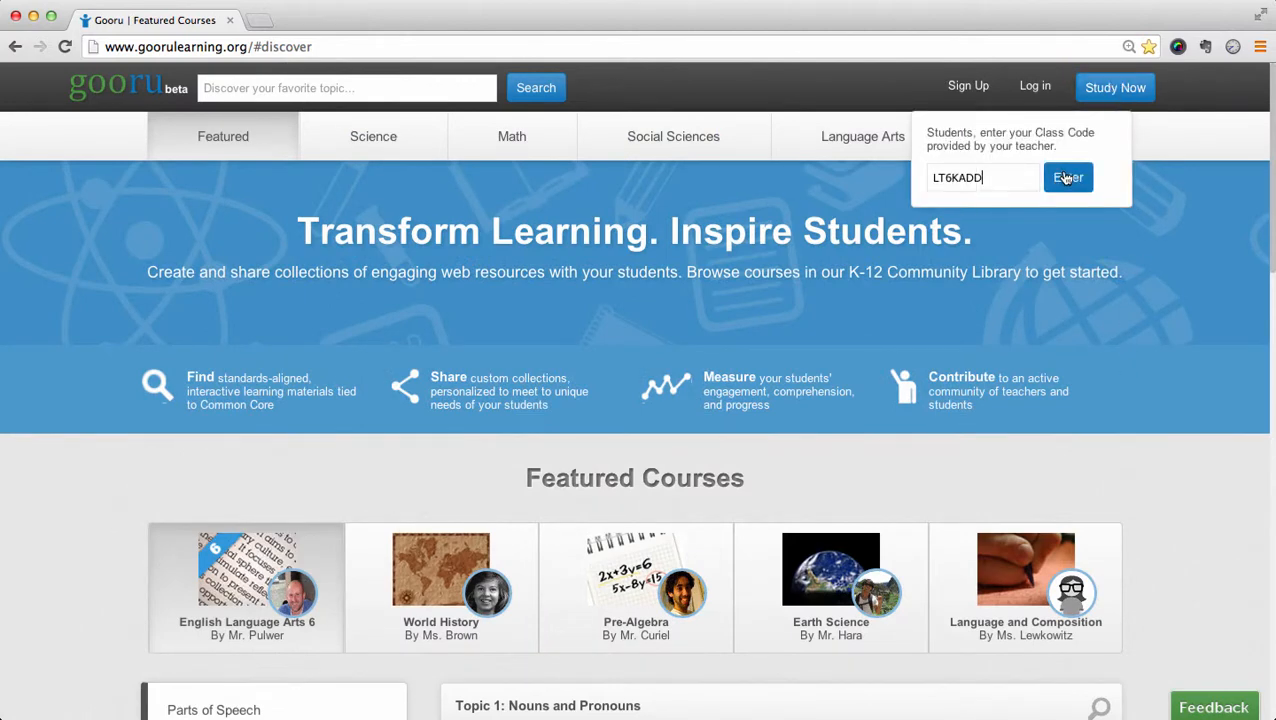
{"action": "left_click", "coordinate": [1066, 178]}
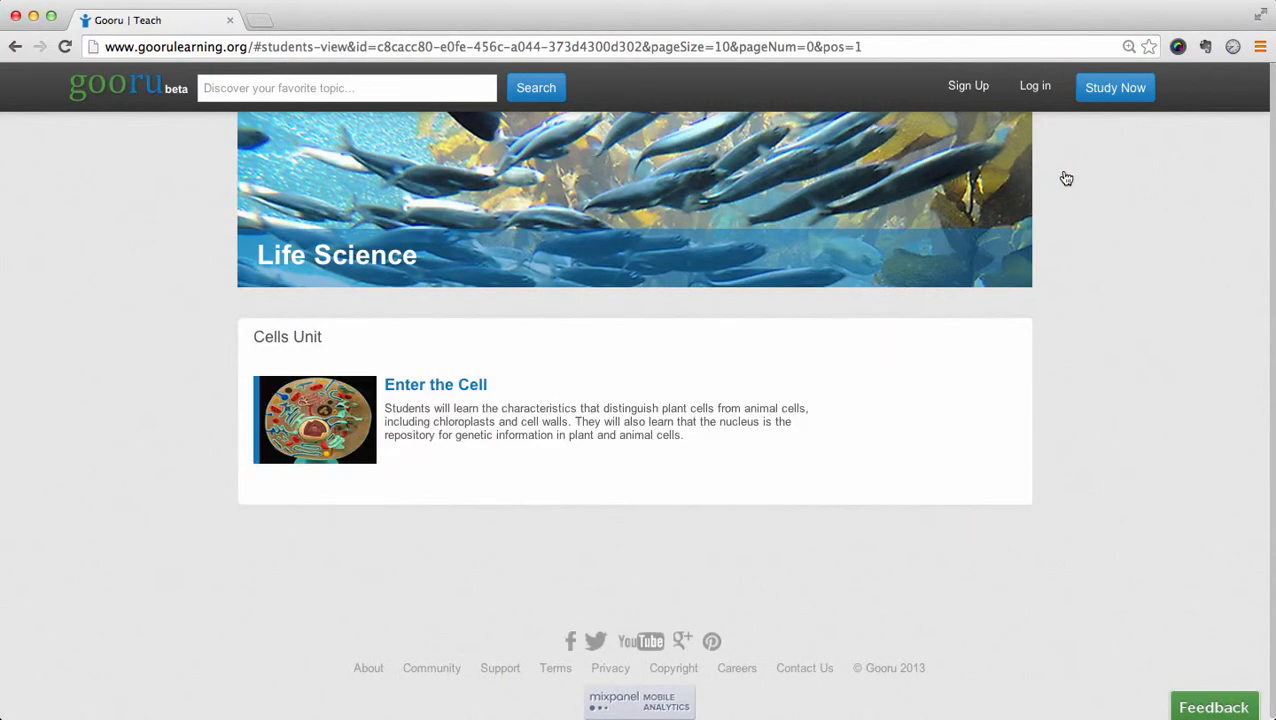
Open the assigned Enter the Cell collection and choose Transporting as the answer to the Endoplasmic Reticulum question.
{"action": "left_click", "coordinate": [343, 431]}
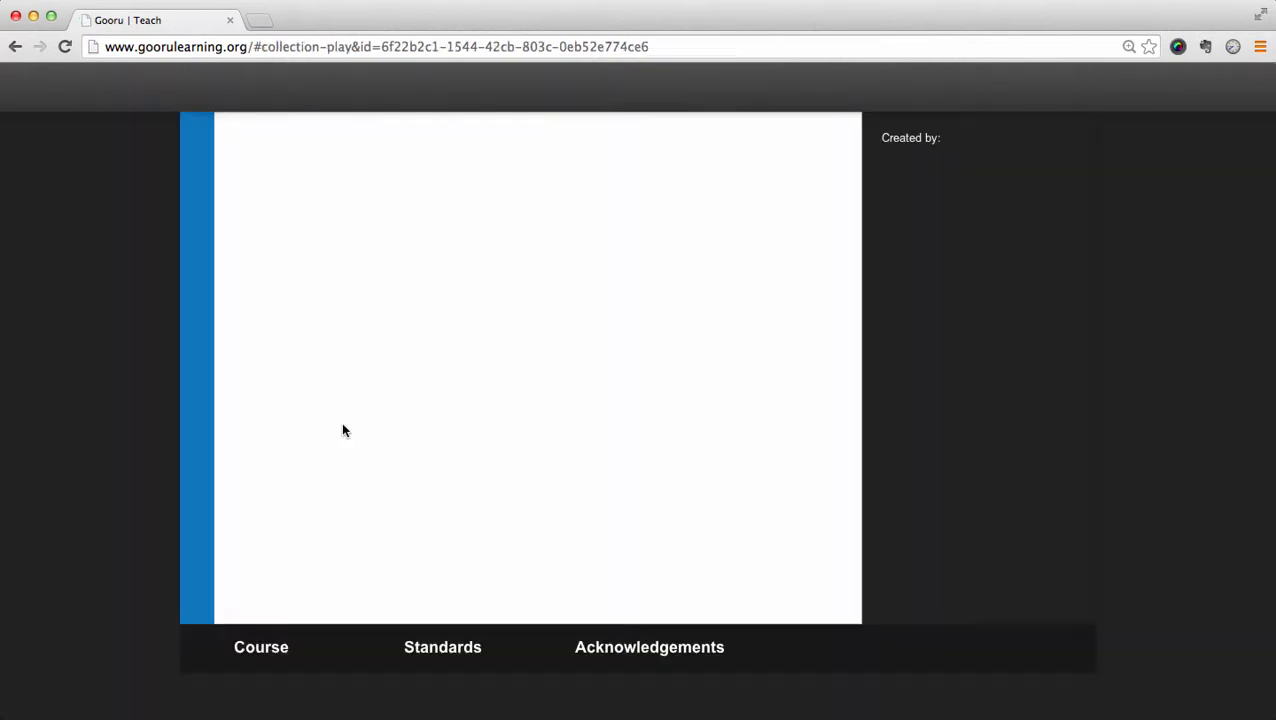
{"action": "left_click", "coordinate": [954, 181]}
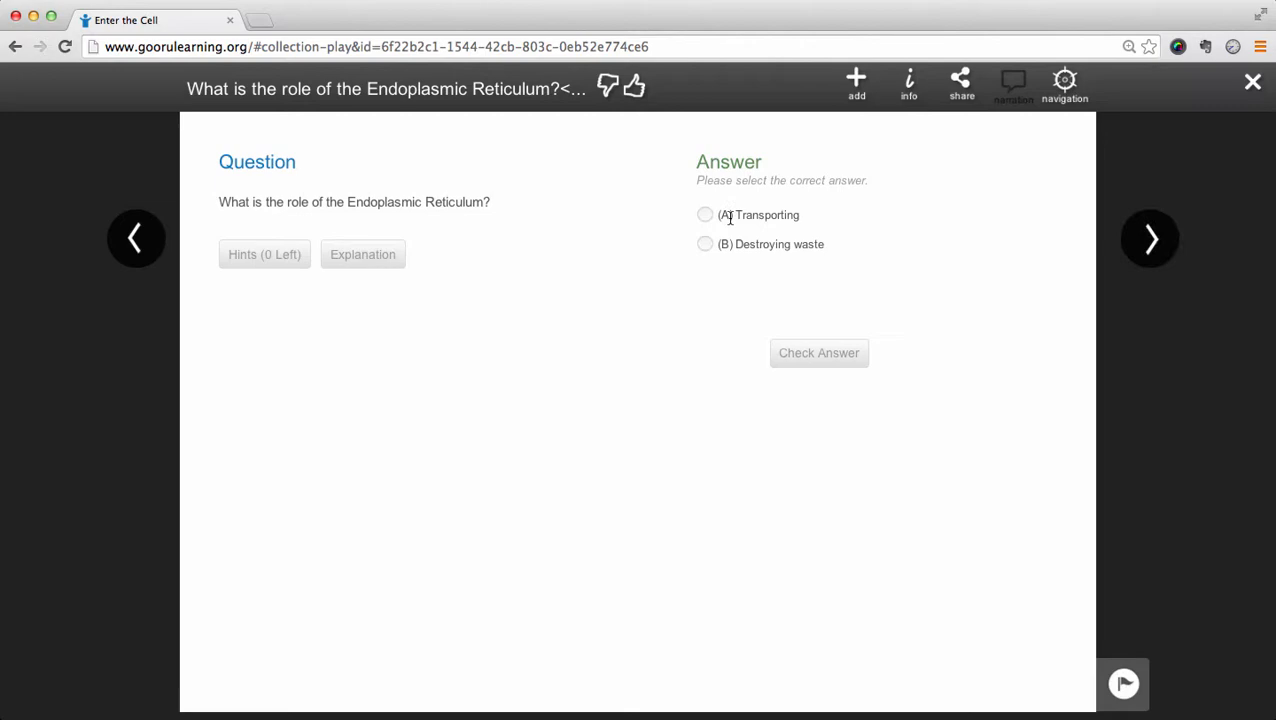
{"action": "left_click", "coordinate": [704, 215]}
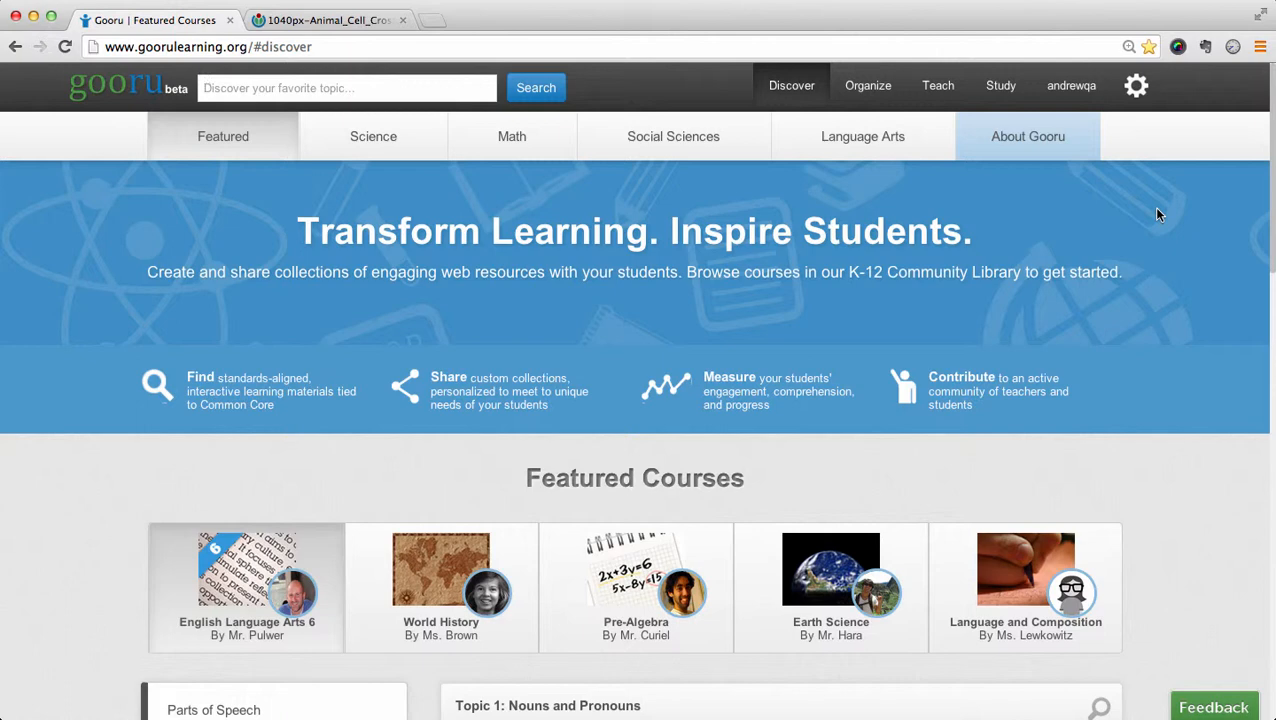
Open the Gooru Support page from the signed-in account's settings options.
{"action": "left_click", "coordinate": [1137, 90]}
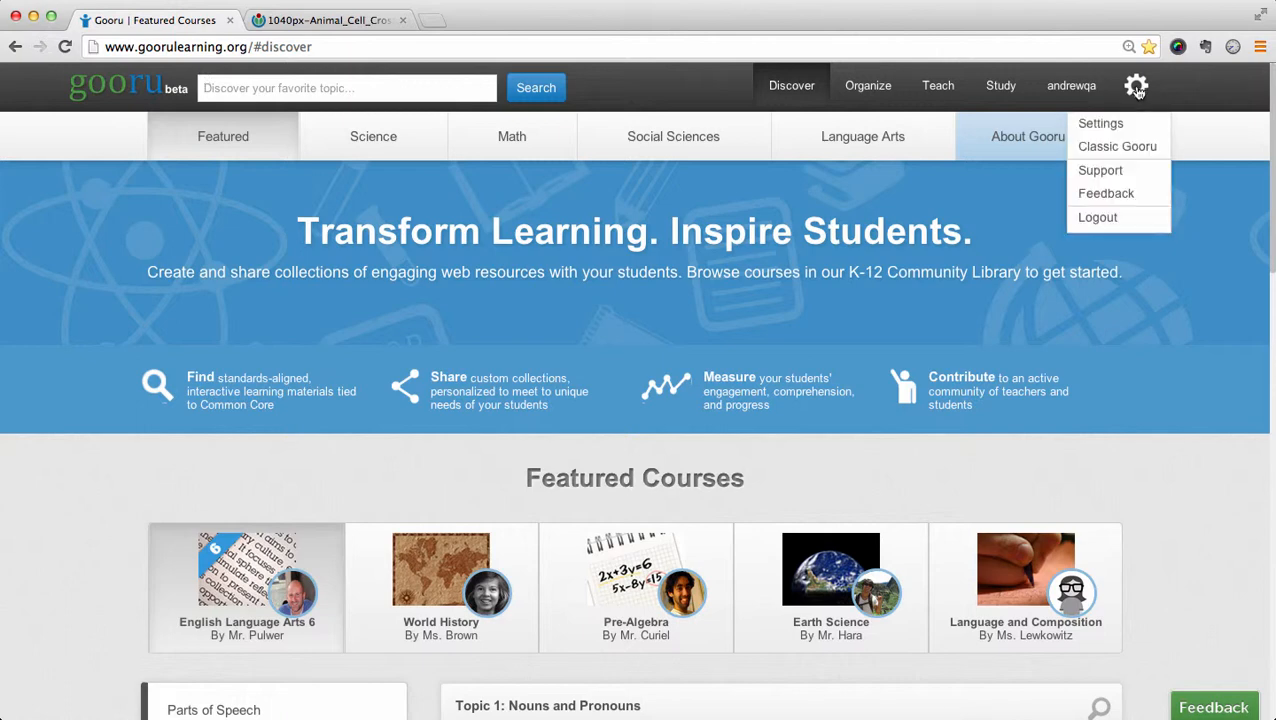
{"action": "left_click", "coordinate": [1118, 174]}
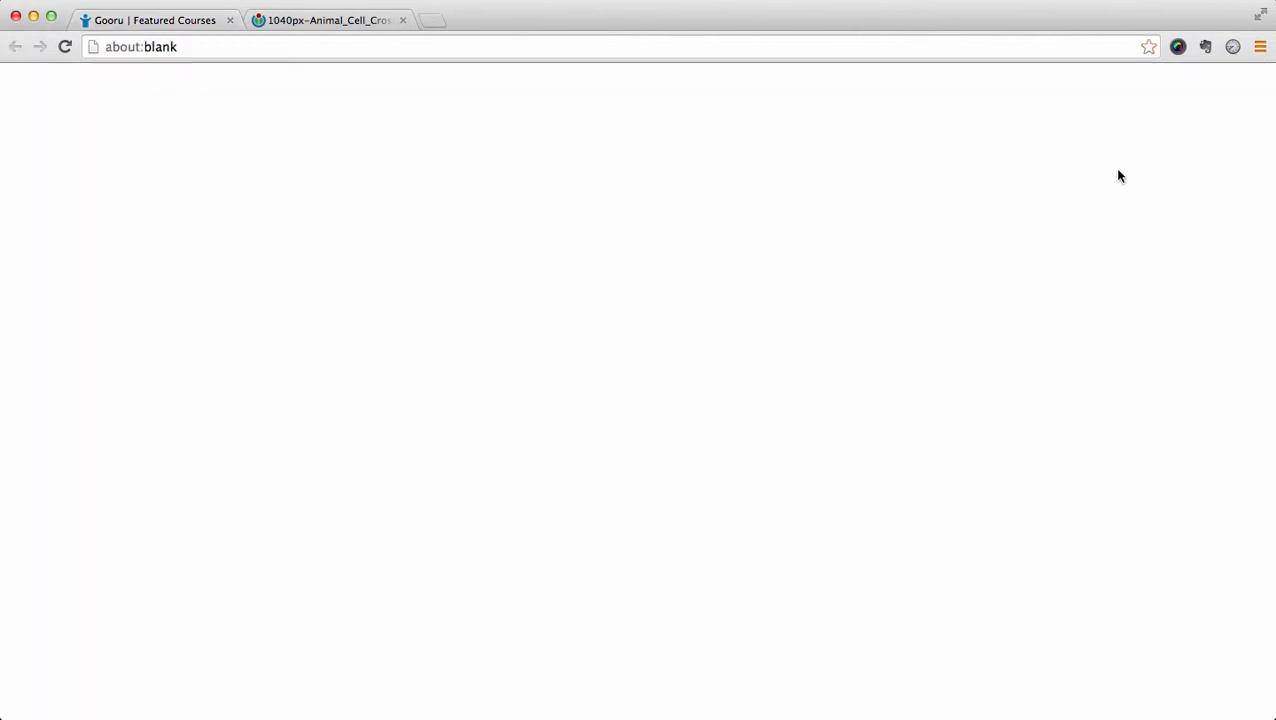